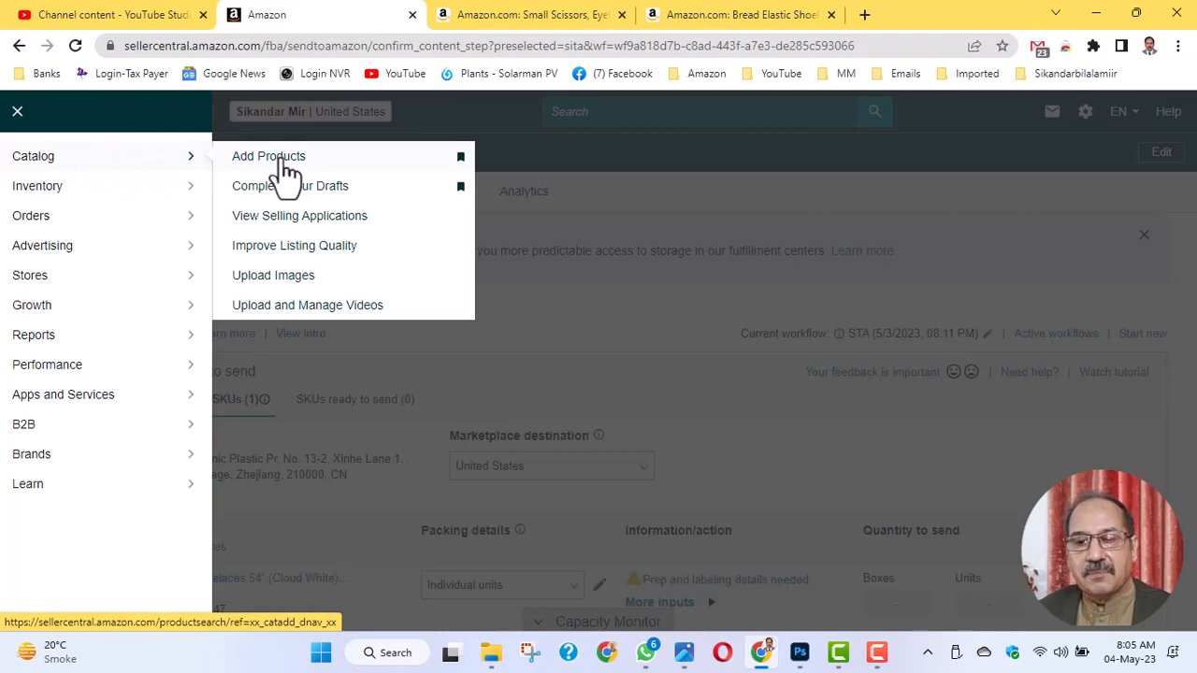
Step: Open the Add Products page and make the catalog product search ready for entry
{"action": "left_click", "coordinate": [281, 169]}
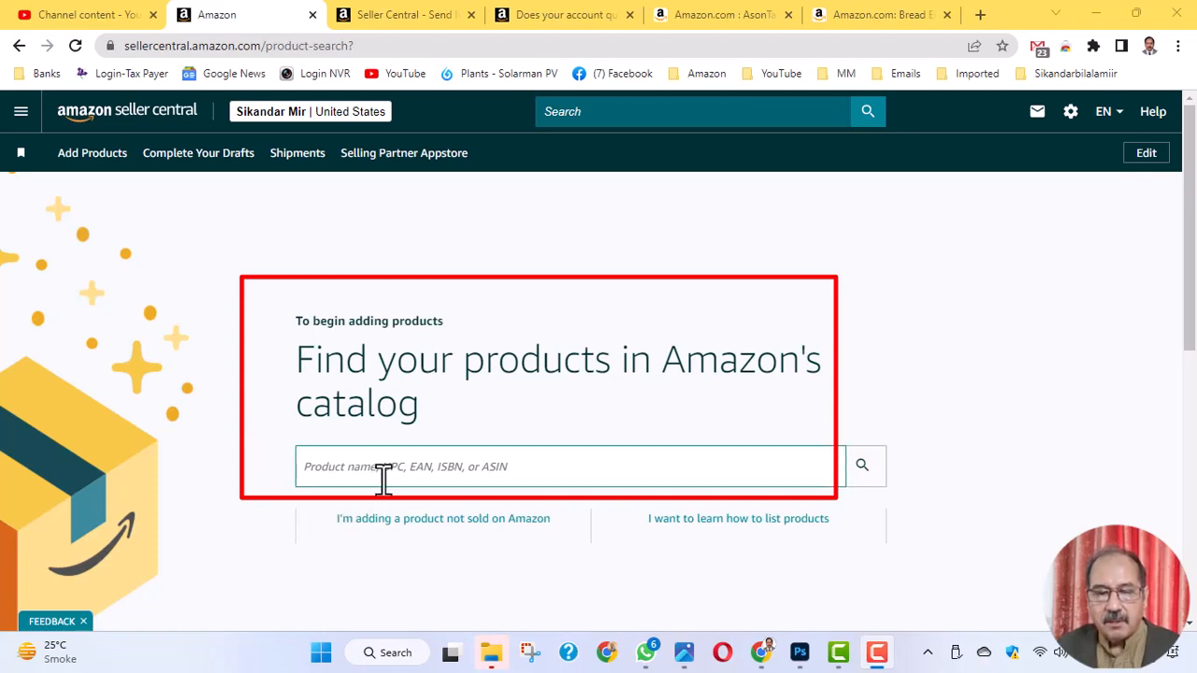
{"action": "left_click", "coordinate": [454, 469]}
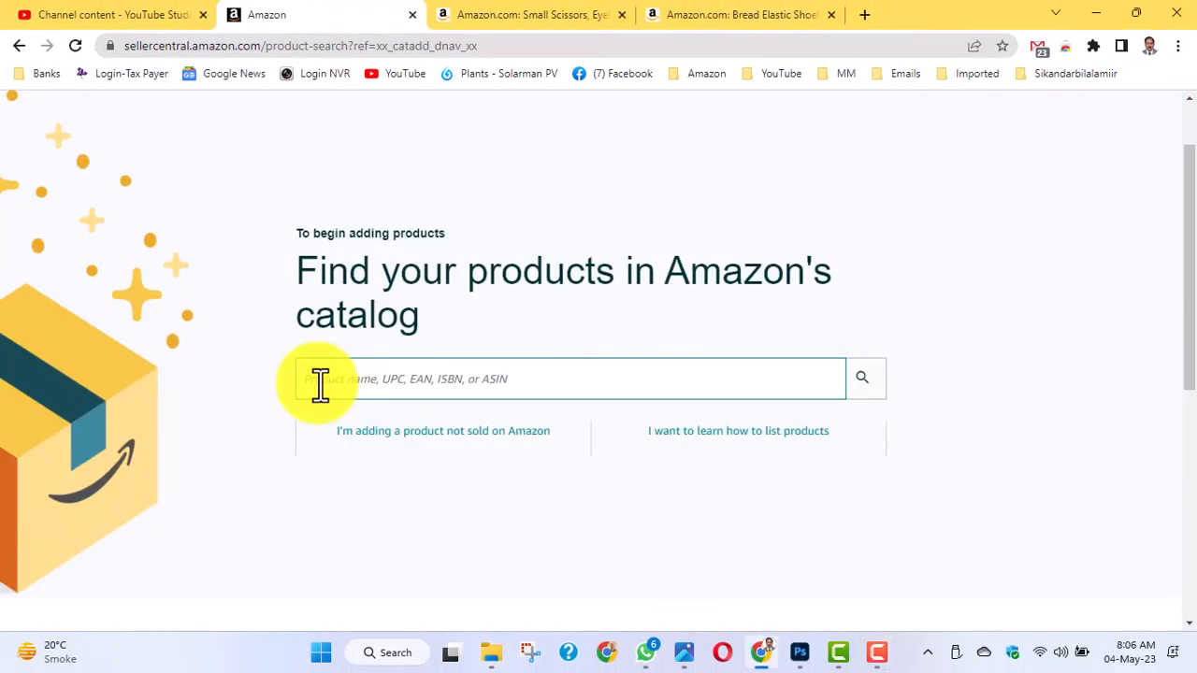
Step: Switch to the AsonTao small scissors listing on Amazon.com and review its title, ratings, price, colour options, item bullet points and frequently bought items
{"action": "left_click", "coordinate": [484, 16]}
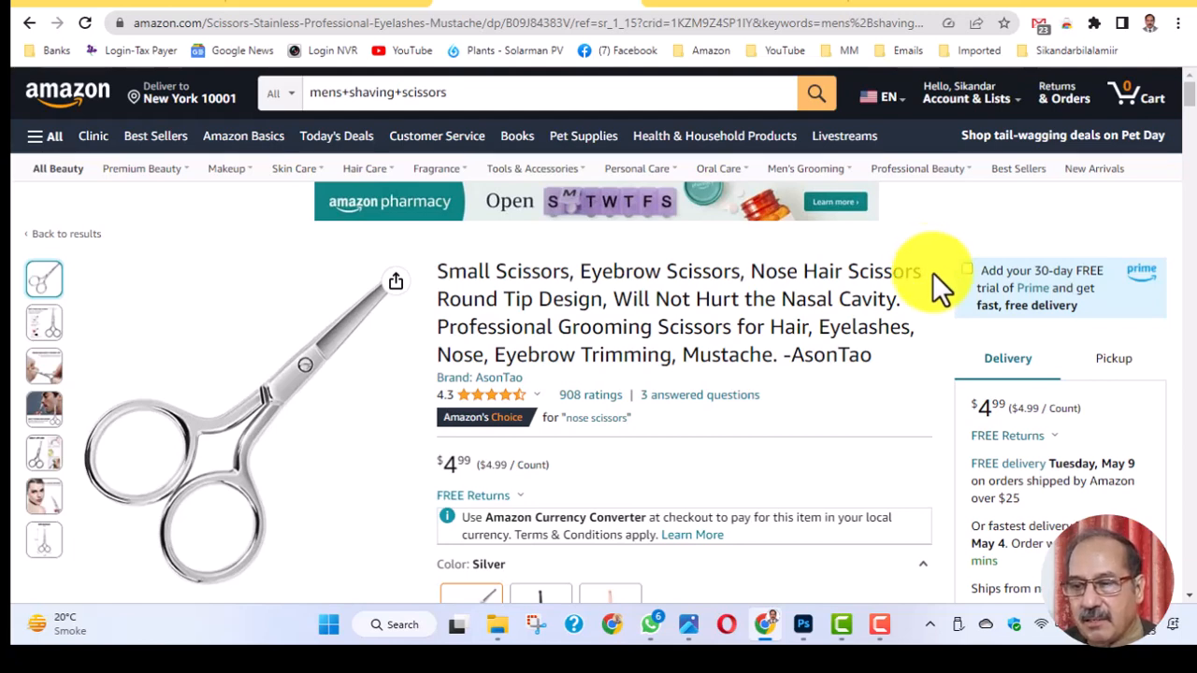
{"action": "scroll", "coordinate": [926, 381], "scroll_direction": "down", "scroll_amount": 2}
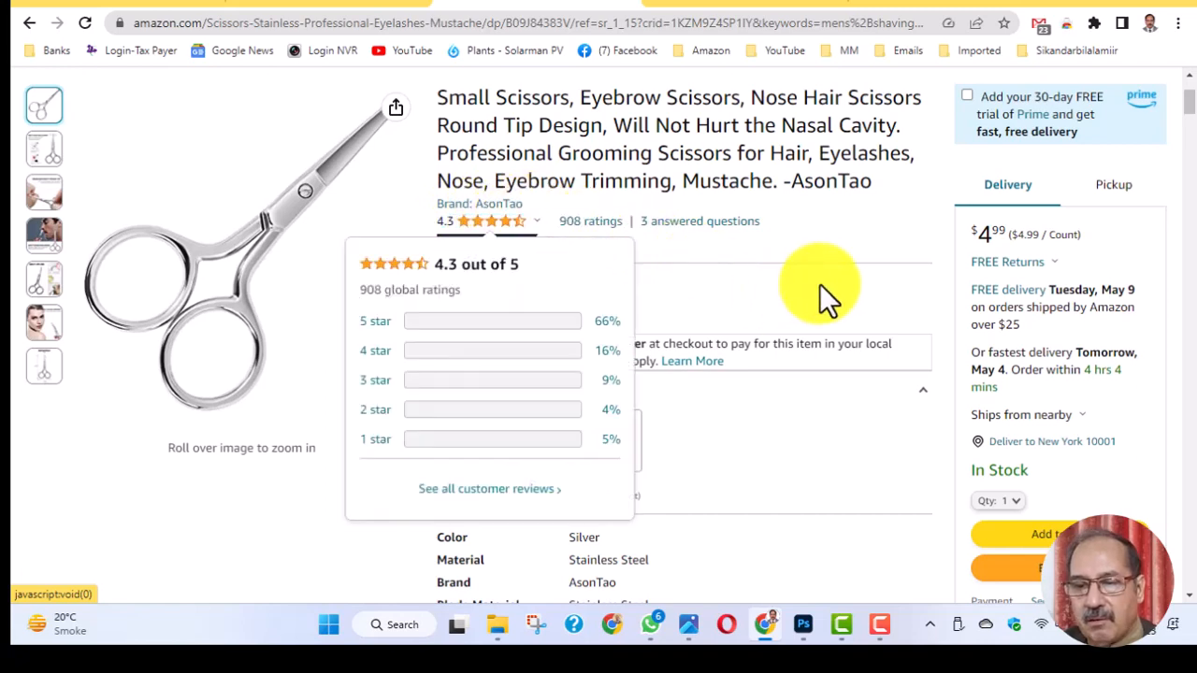
{"action": "scroll", "coordinate": [827, 388], "scroll_direction": "down", "scroll_amount": 2}
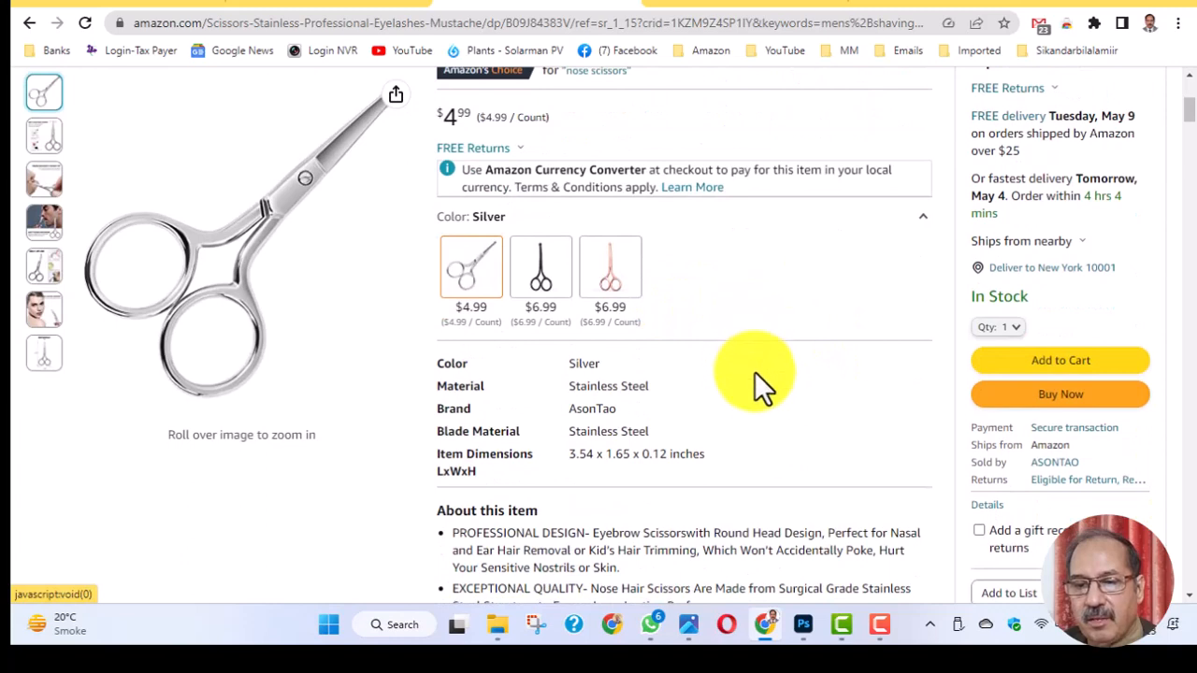
{"action": "scroll", "coordinate": [755, 371], "scroll_direction": "down", "scroll_amount": 2}
{"action": "scroll", "coordinate": [786, 323], "scroll_direction": "down", "scroll_amount": 2}
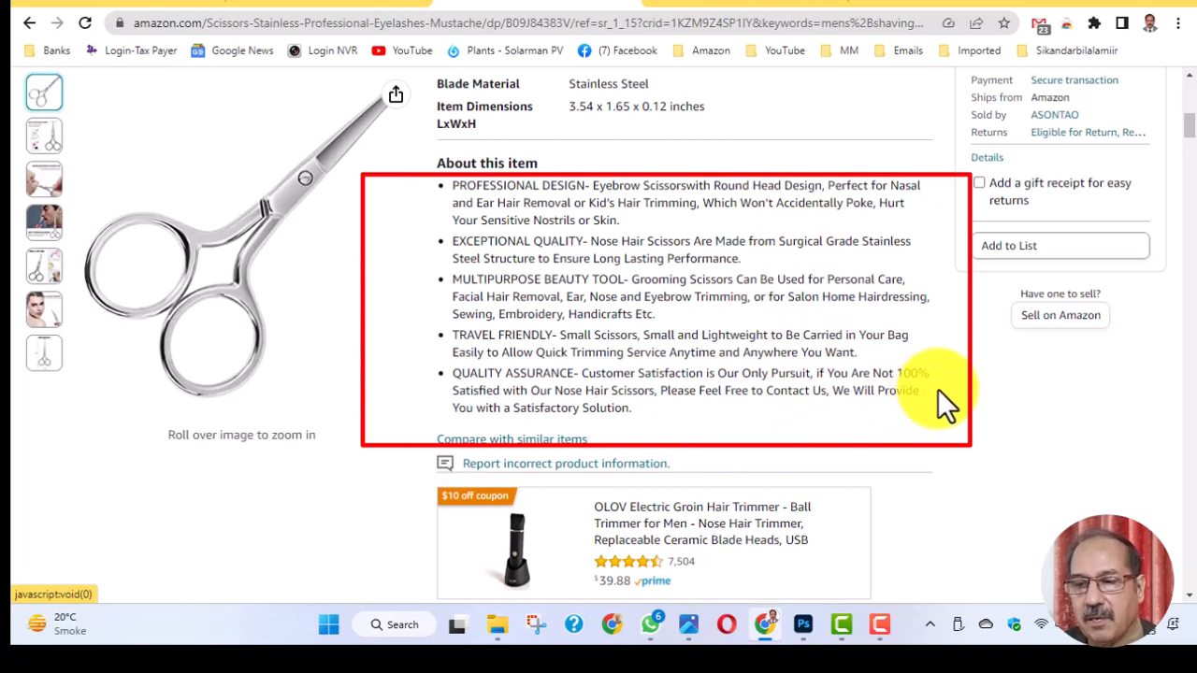
{"action": "scroll", "coordinate": [938, 389], "scroll_direction": "down", "scroll_amount": 3}
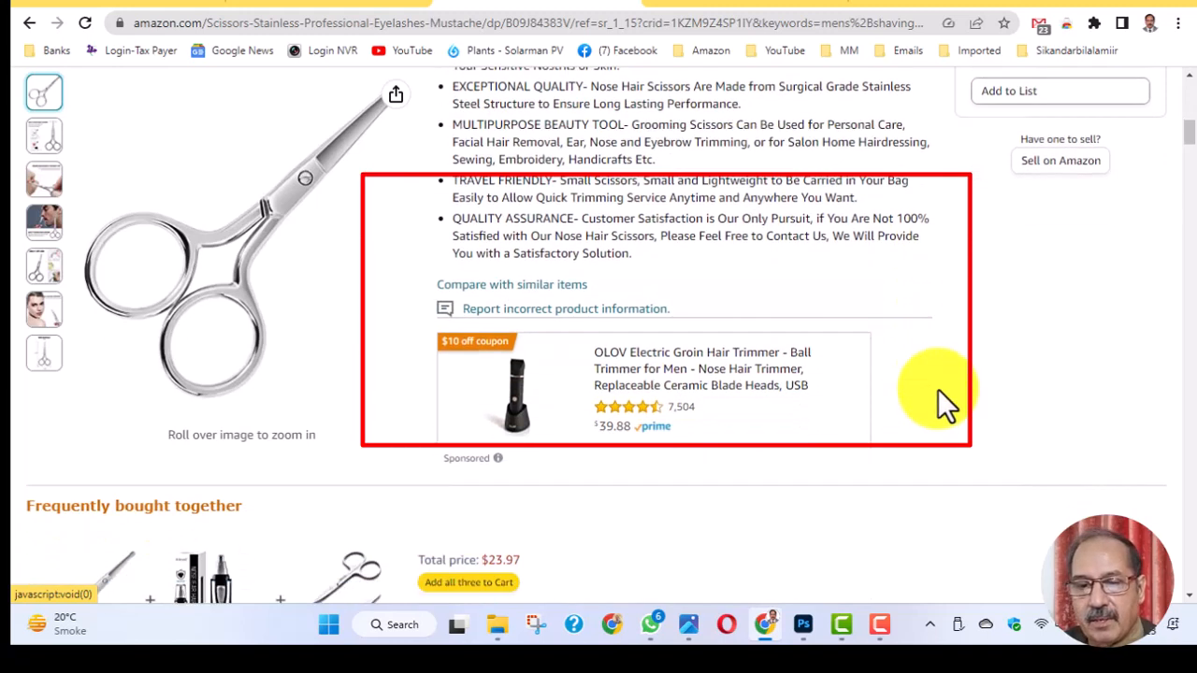
{"action": "scroll", "coordinate": [938, 389], "scroll_direction": "down", "scroll_amount": 2}
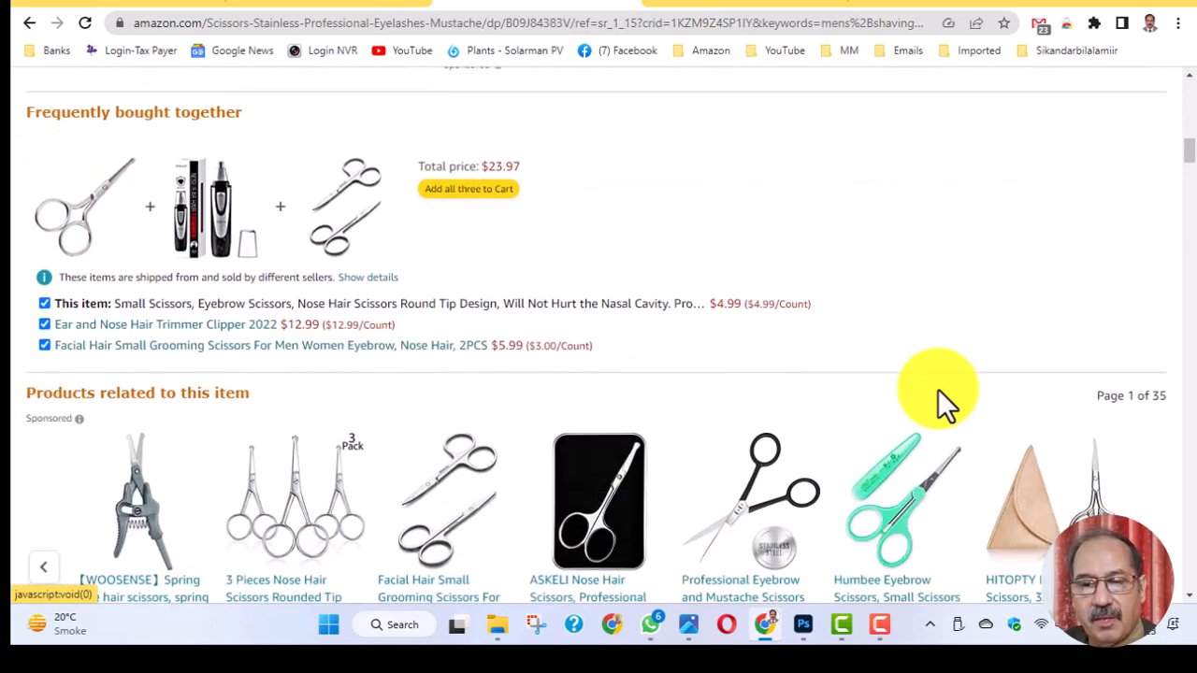
{"action": "scroll", "coordinate": [919, 362], "scroll_direction": "down", "scroll_amount": 1}
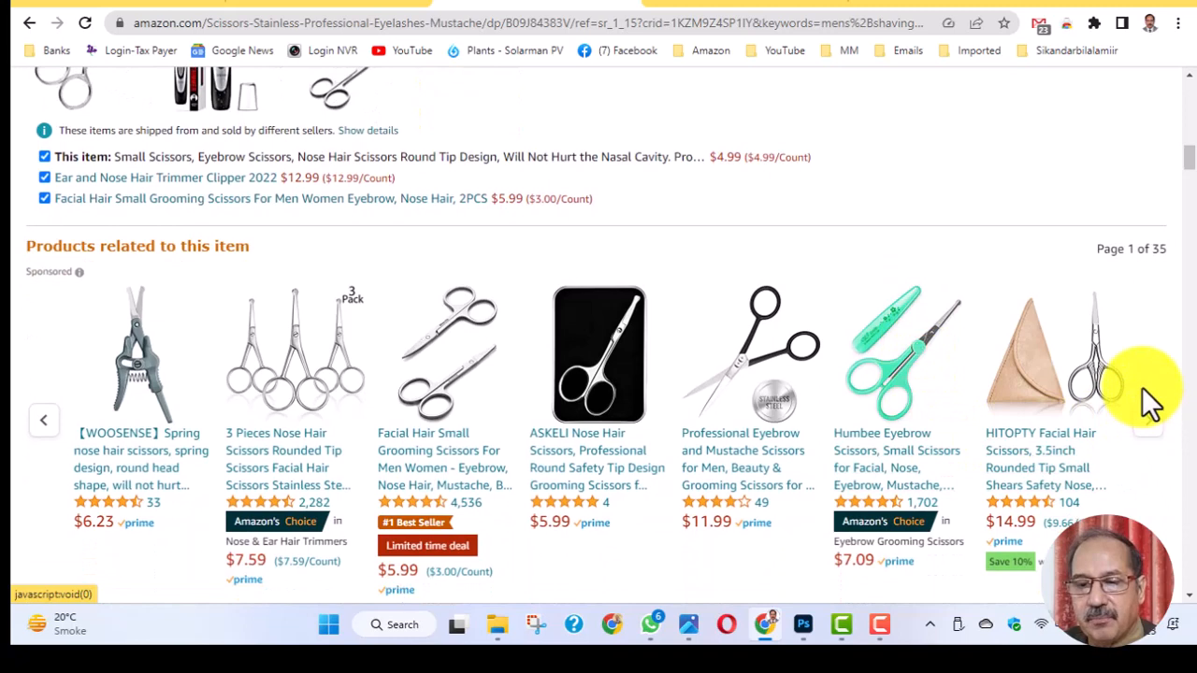
Step: Read through the scissors listing's product description, including its feature images, multipurpose uses, kind reminder and gift section
{"action": "scroll", "coordinate": [1145, 402], "scroll_direction": "down", "scroll_amount": 4}
{"action": "scroll", "coordinate": [1150, 397], "scroll_direction": "down", "scroll_amount": 3}
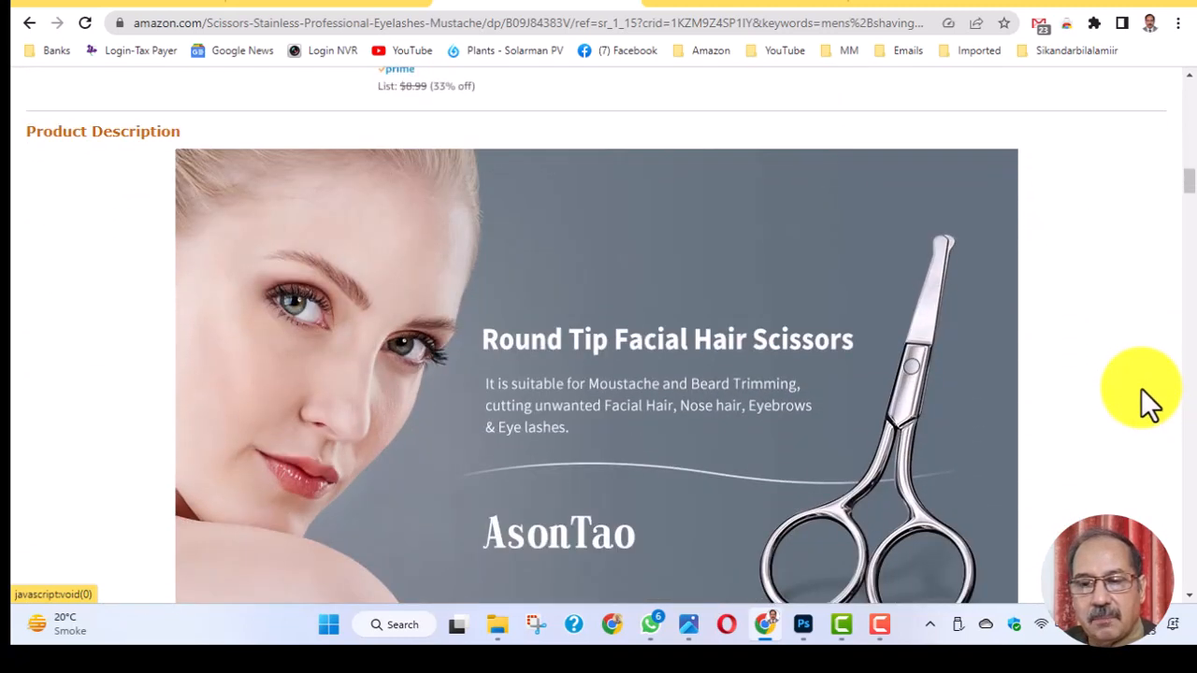
{"action": "scroll", "coordinate": [1142, 390], "scroll_direction": "up", "scroll_amount": 1}
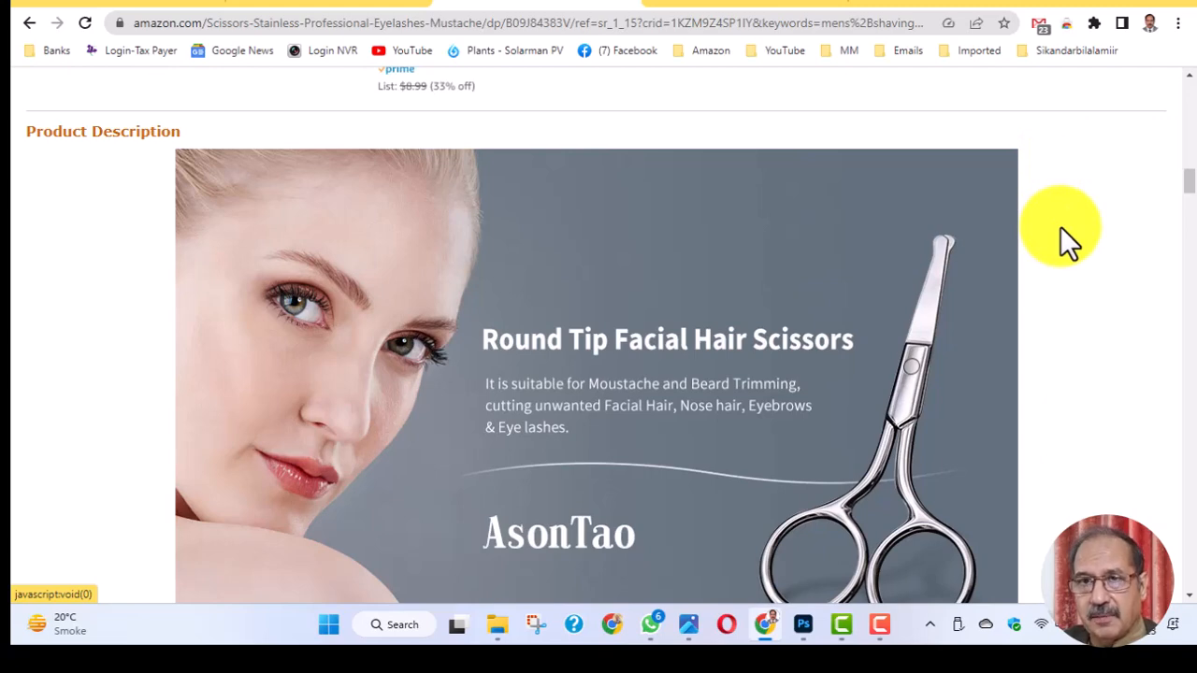
{"action": "scroll", "coordinate": [1060, 227], "scroll_direction": "down", "scroll_amount": 1}
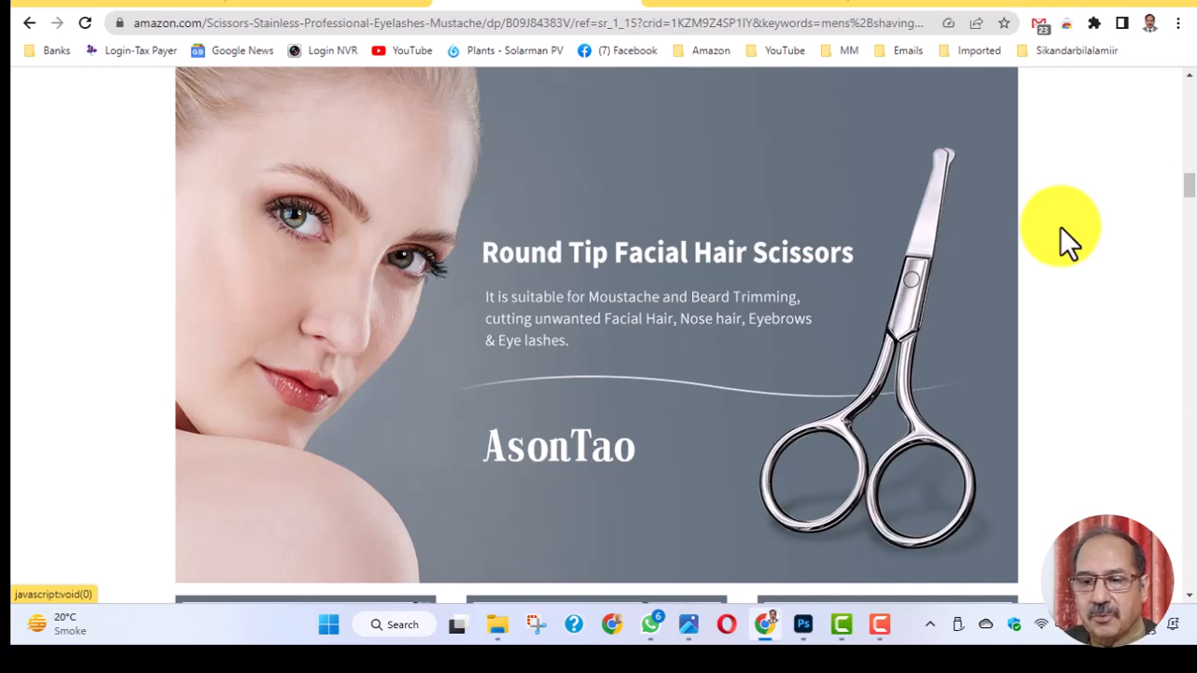
{"action": "scroll", "coordinate": [1059, 227], "scroll_direction": "down", "scroll_amount": 4}
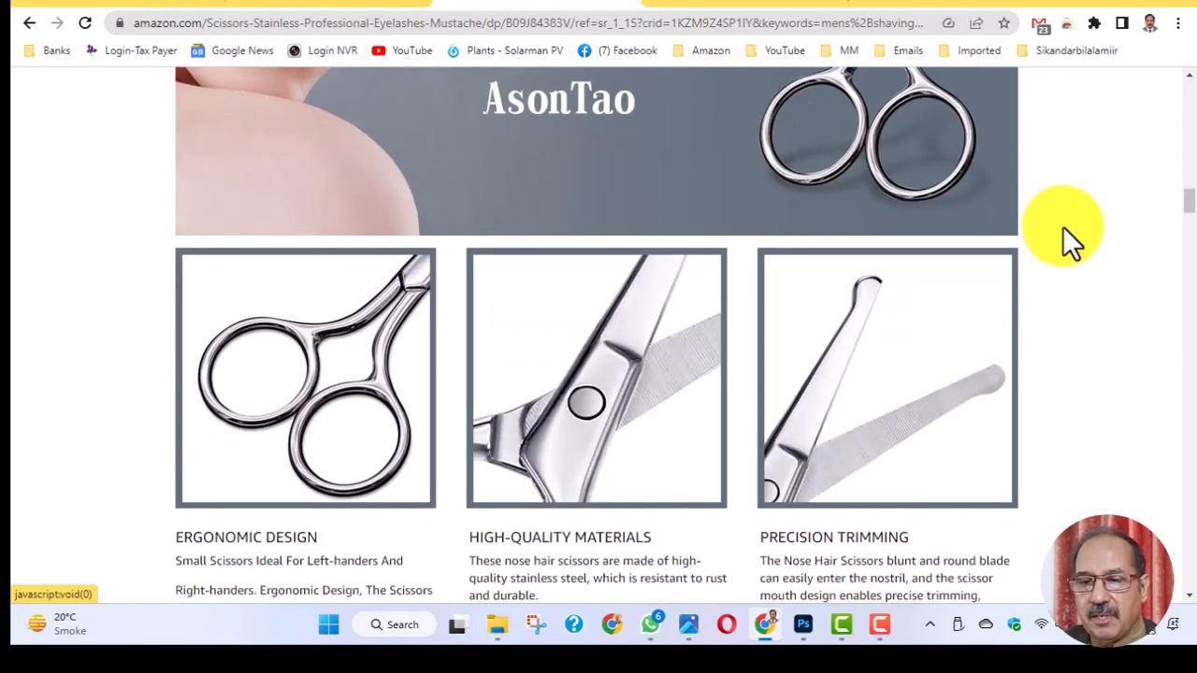
{"action": "scroll", "coordinate": [1063, 226], "scroll_direction": "down", "scroll_amount": 4}
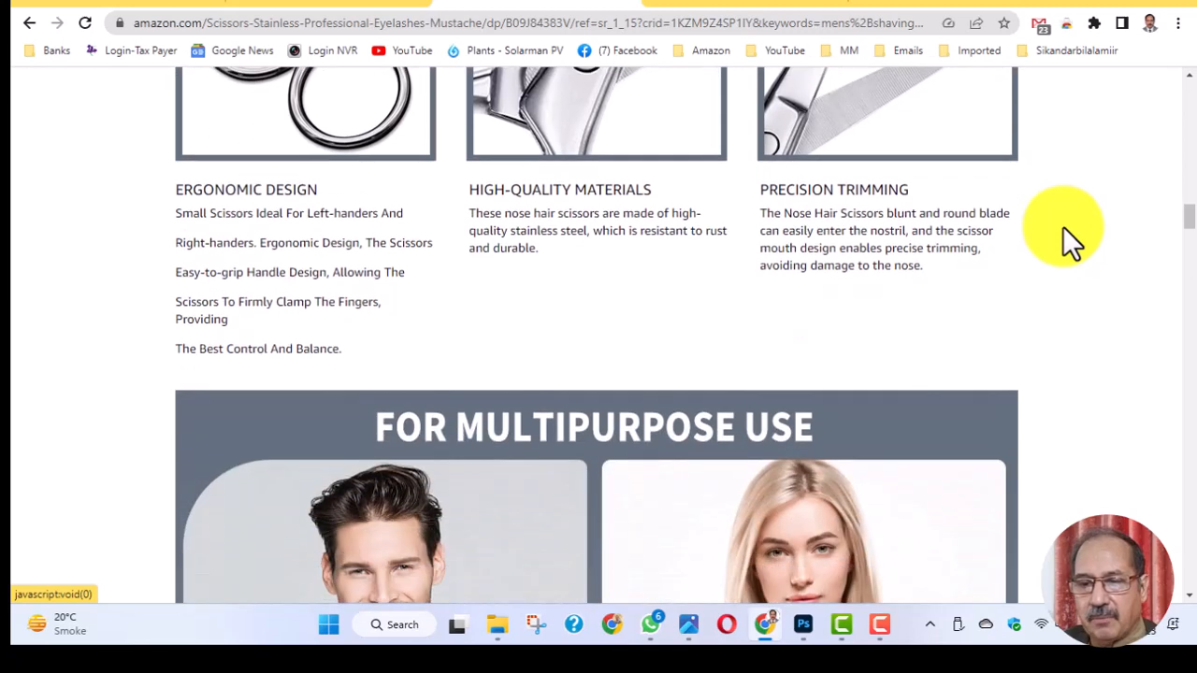
{"action": "scroll", "coordinate": [1063, 226], "scroll_direction": "down", "scroll_amount": 2}
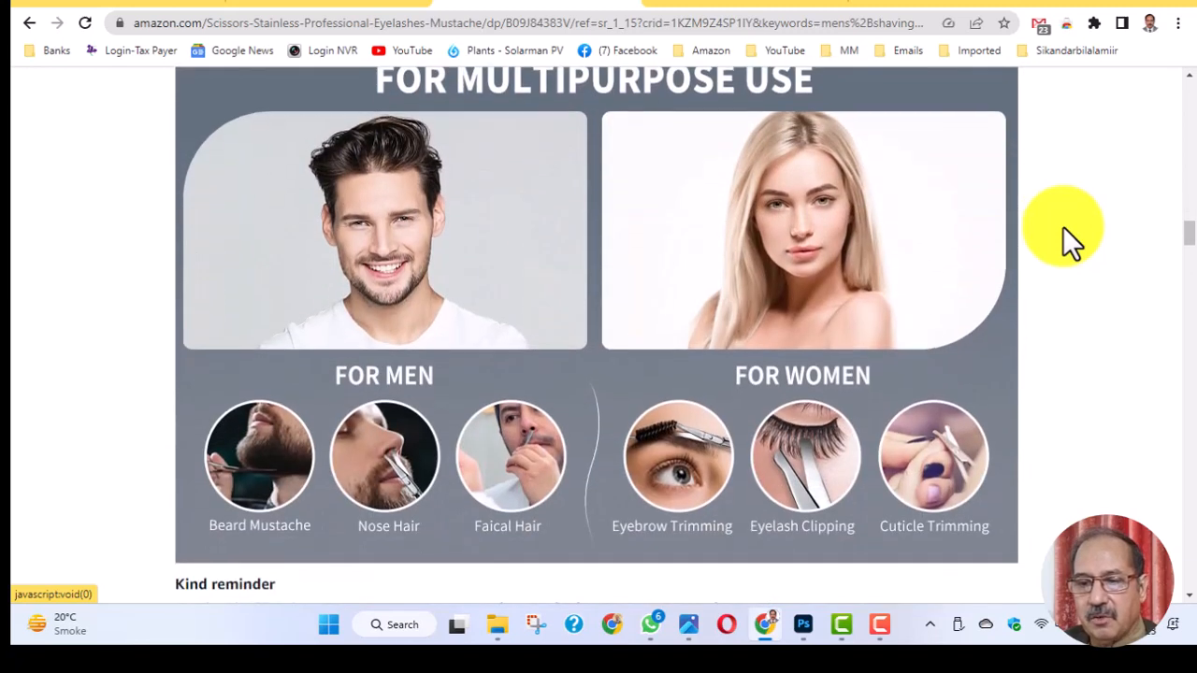
{"action": "scroll", "coordinate": [1062, 227], "scroll_direction": "down", "scroll_amount": 5}
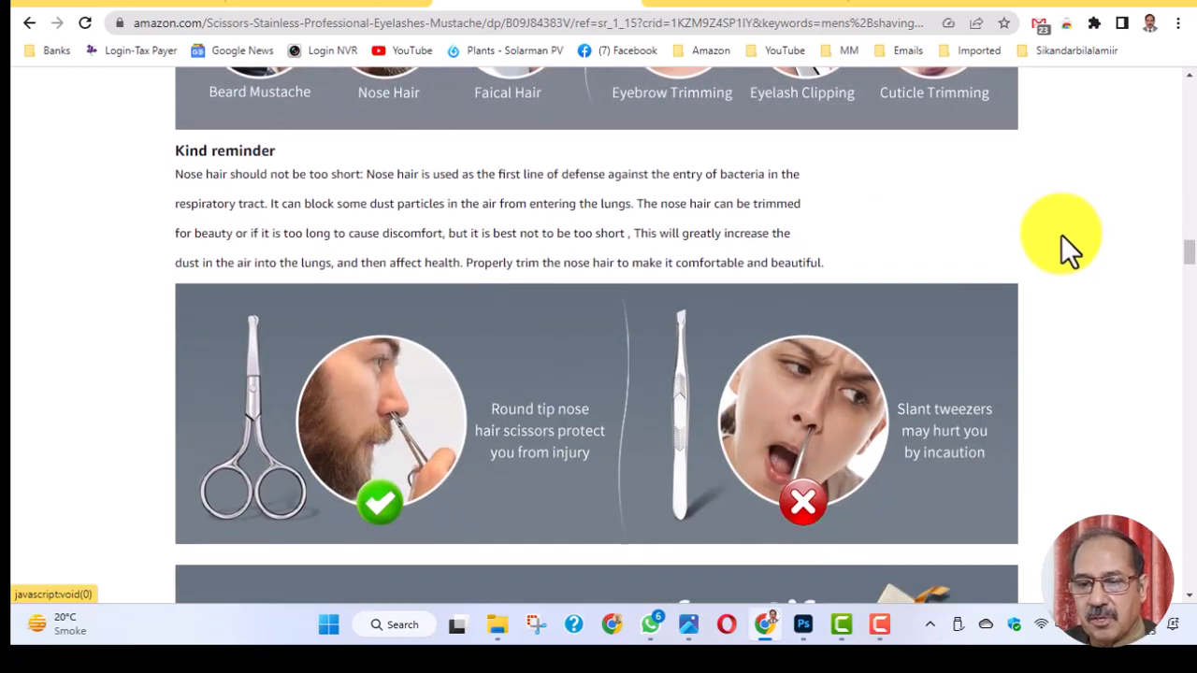
{"action": "scroll", "coordinate": [1060, 235], "scroll_direction": "down", "scroll_amount": 4}
{"action": "scroll", "coordinate": [1061, 235], "scroll_direction": "down", "scroll_amount": 10}
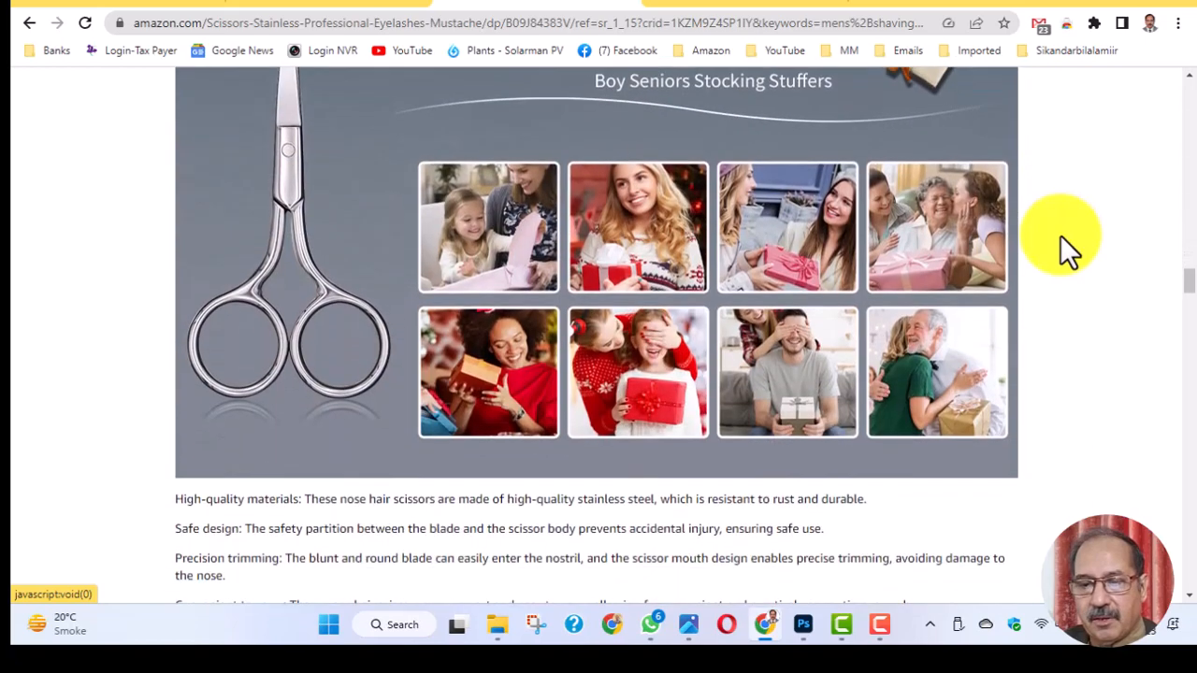
Step: Copy the UPC number from the scissors listing's product details
{"action": "scroll", "coordinate": [1061, 234], "scroll_direction": "down", "scroll_amount": 3}
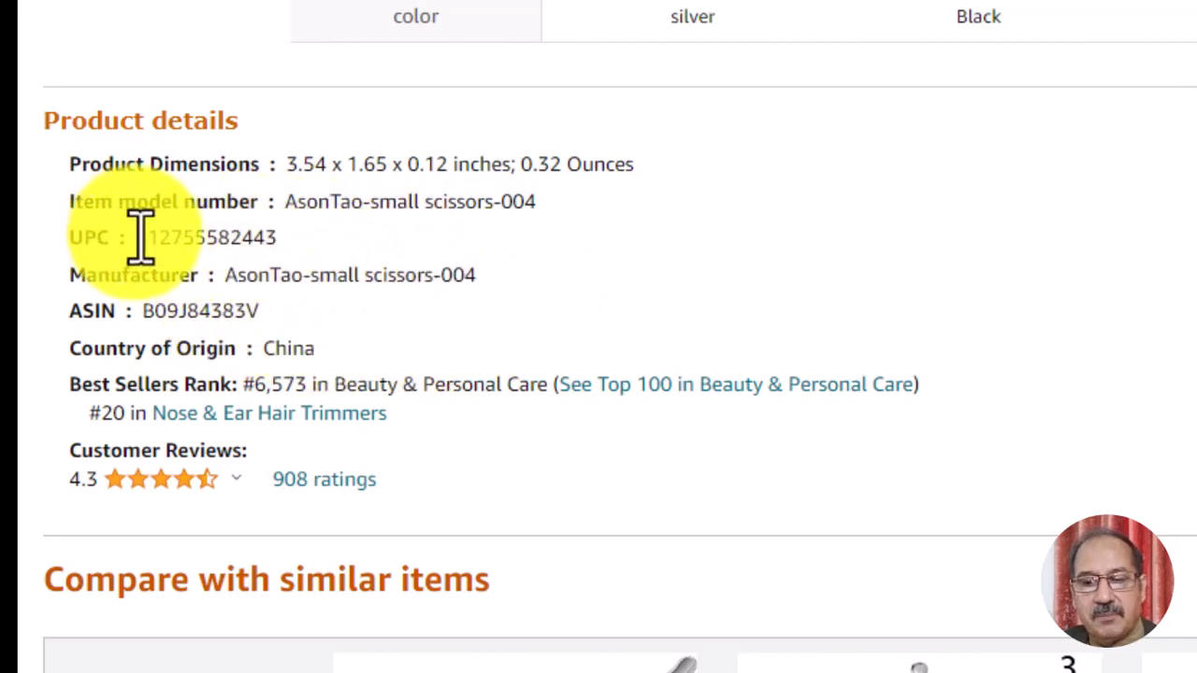
{"action": "left_click_drag", "start_coordinate": [142, 237], "coordinate": [280, 234]}
{"action": "key", "text": "ctrl+c"}
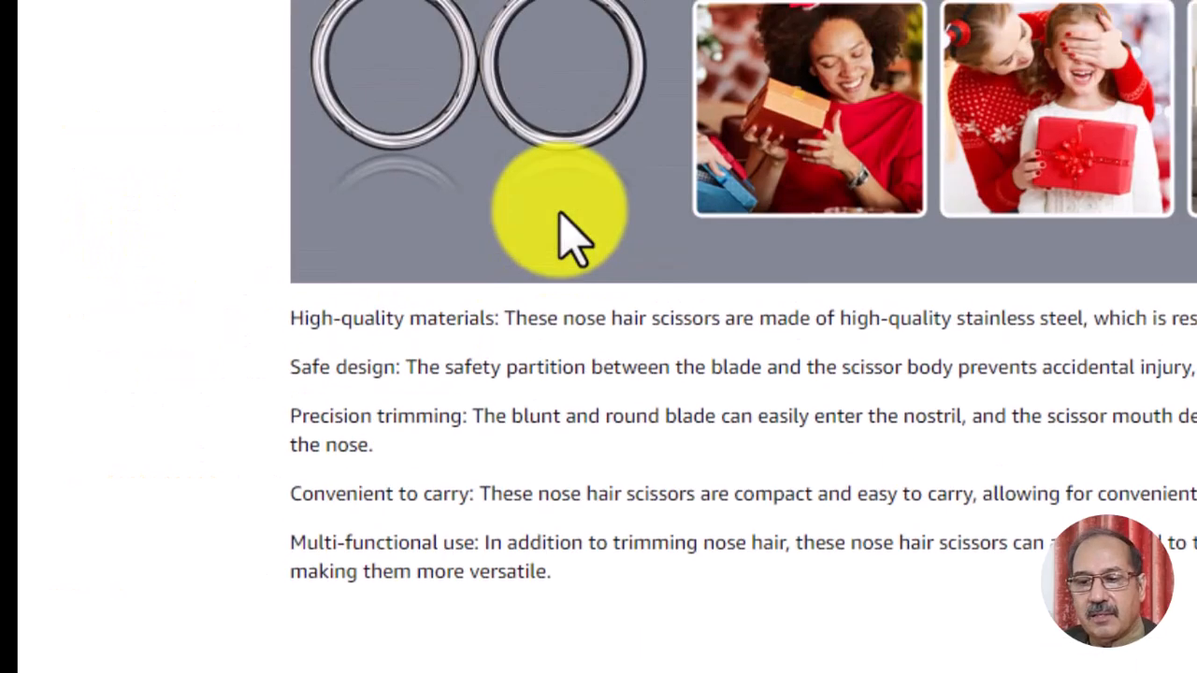
Step: Go back over the scissors listing from the product description to the title, and check its price, brand and ratings
{"action": "scroll", "coordinate": [559, 214], "scroll_direction": "down", "scroll_amount": 10}
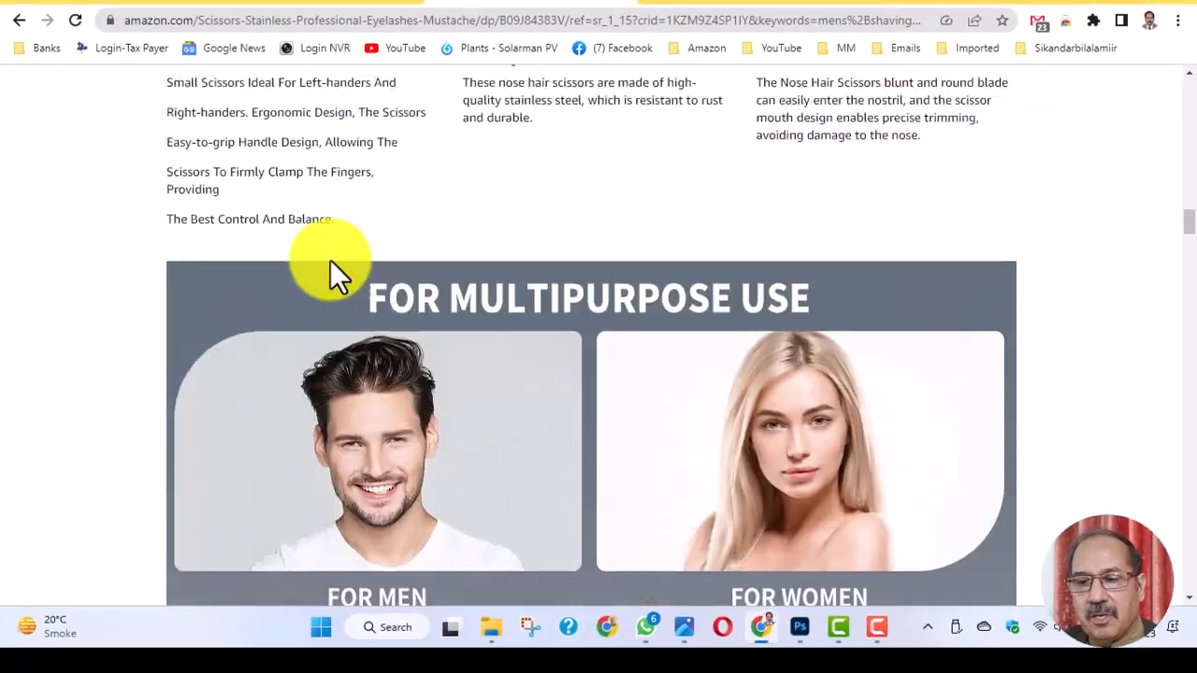
{"action": "scroll", "coordinate": [336, 266], "scroll_direction": "up", "scroll_amount": 10}
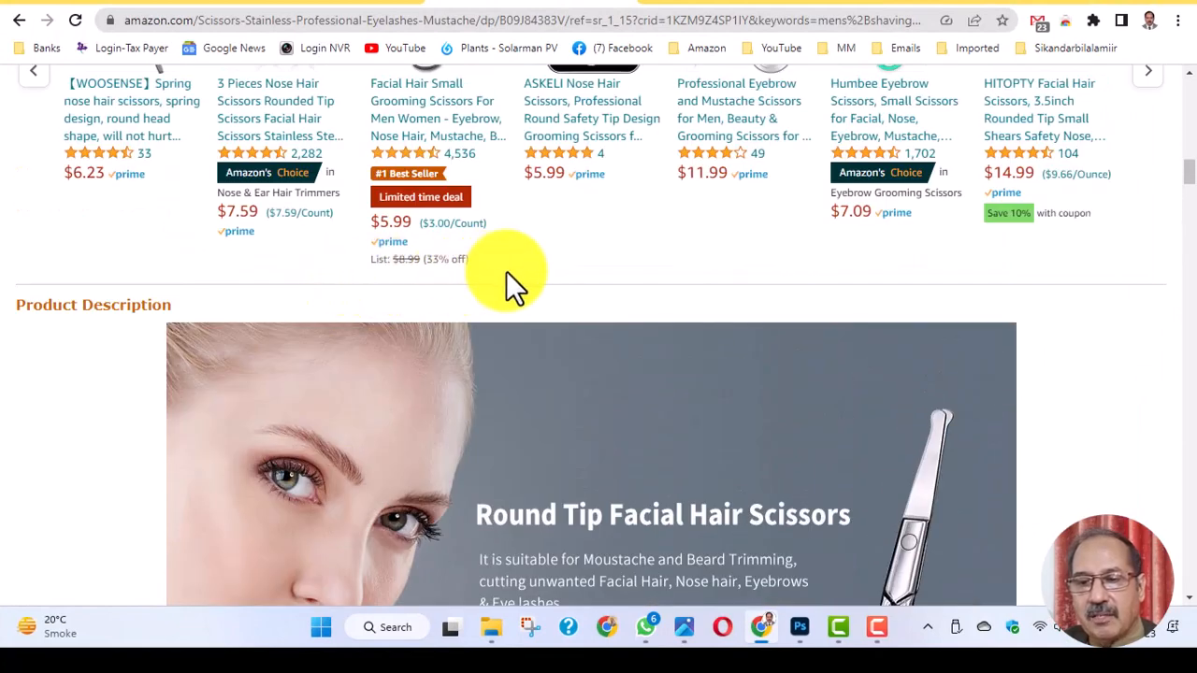
{"action": "scroll", "coordinate": [519, 264], "scroll_direction": "up", "scroll_amount": 1}
{"action": "scroll", "coordinate": [520, 264], "scroll_direction": "up", "scroll_amount": 5}
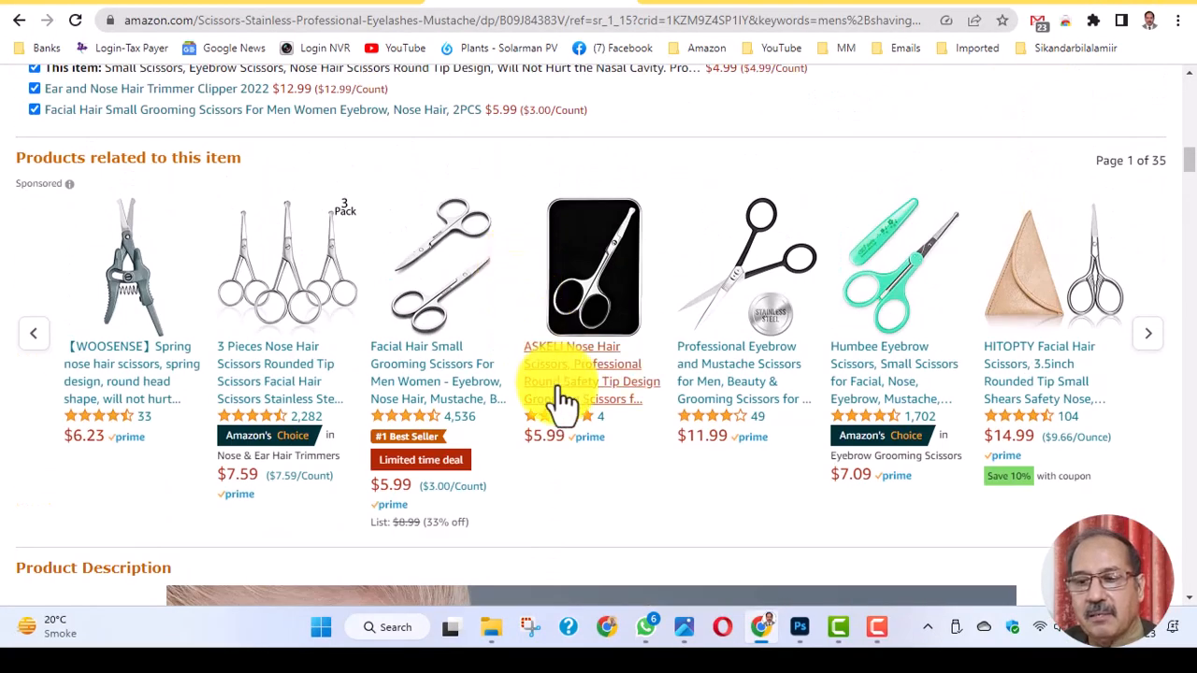
{"action": "scroll", "coordinate": [604, 432], "scroll_direction": "up", "scroll_amount": 5}
{"action": "scroll", "coordinate": [635, 402], "scroll_direction": "up", "scroll_amount": 3}
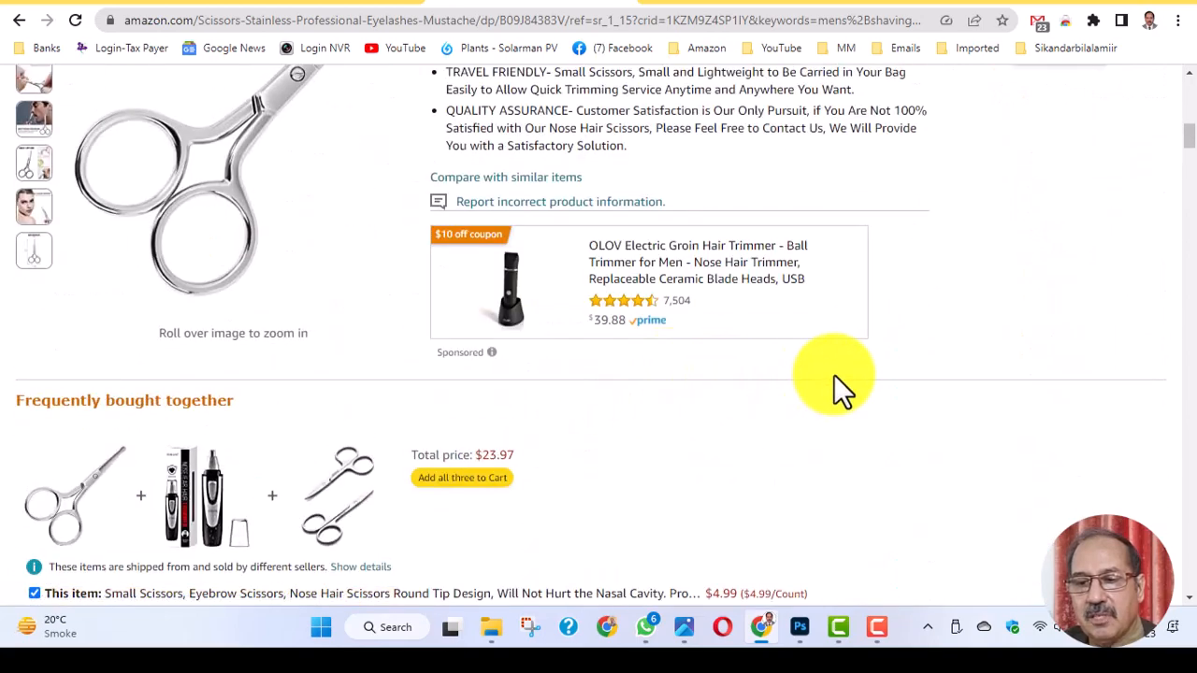
{"action": "scroll", "coordinate": [911, 344], "scroll_direction": "up", "scroll_amount": 4}
{"action": "scroll", "coordinate": [823, 233], "scroll_direction": "up", "scroll_amount": 3}
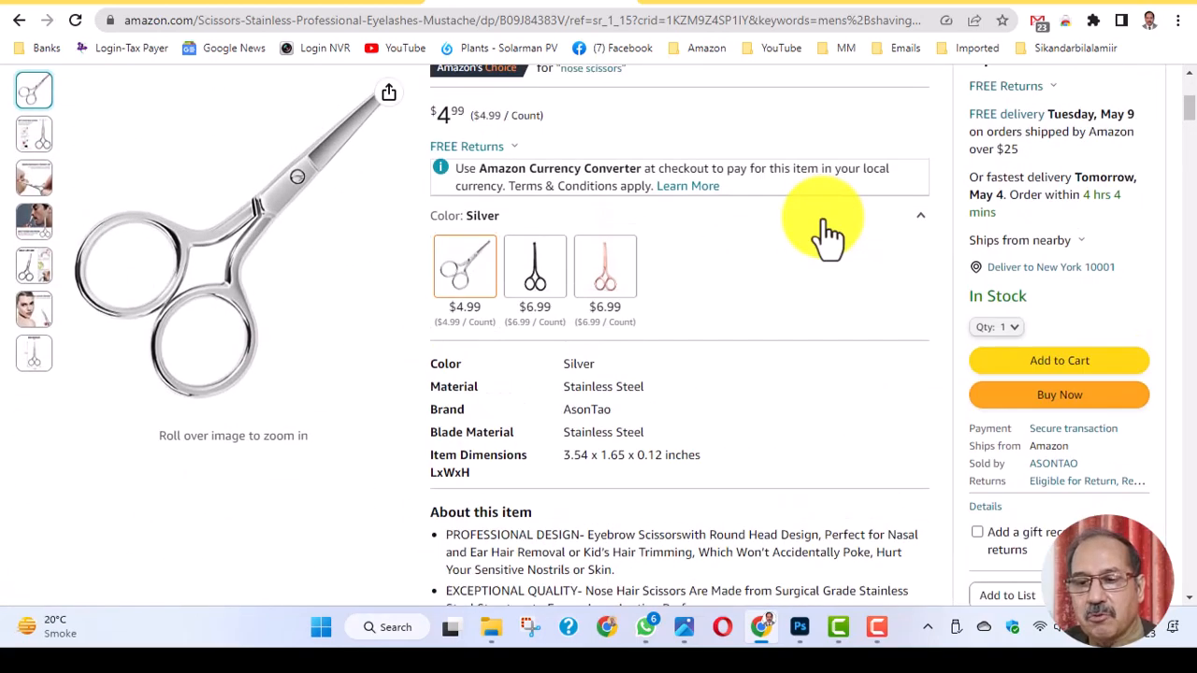
{"action": "scroll", "coordinate": [811, 283], "scroll_direction": "up", "scroll_amount": 1}
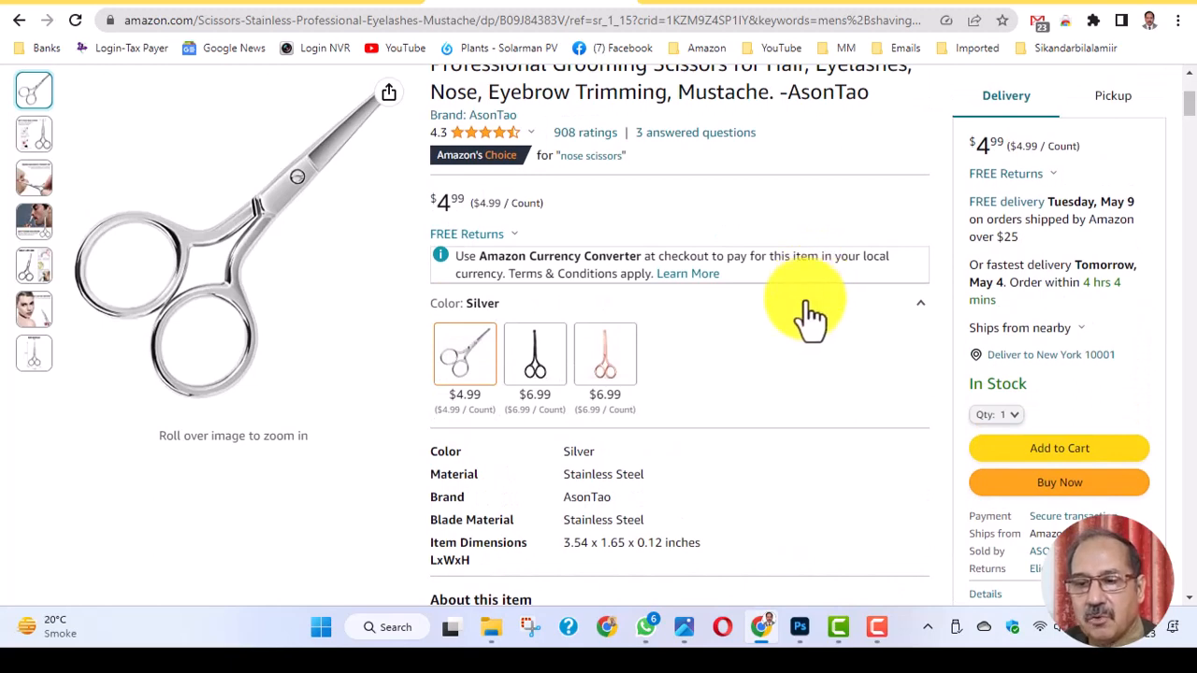
{"action": "scroll", "coordinate": [809, 282], "scroll_direction": "up", "scroll_amount": 1}
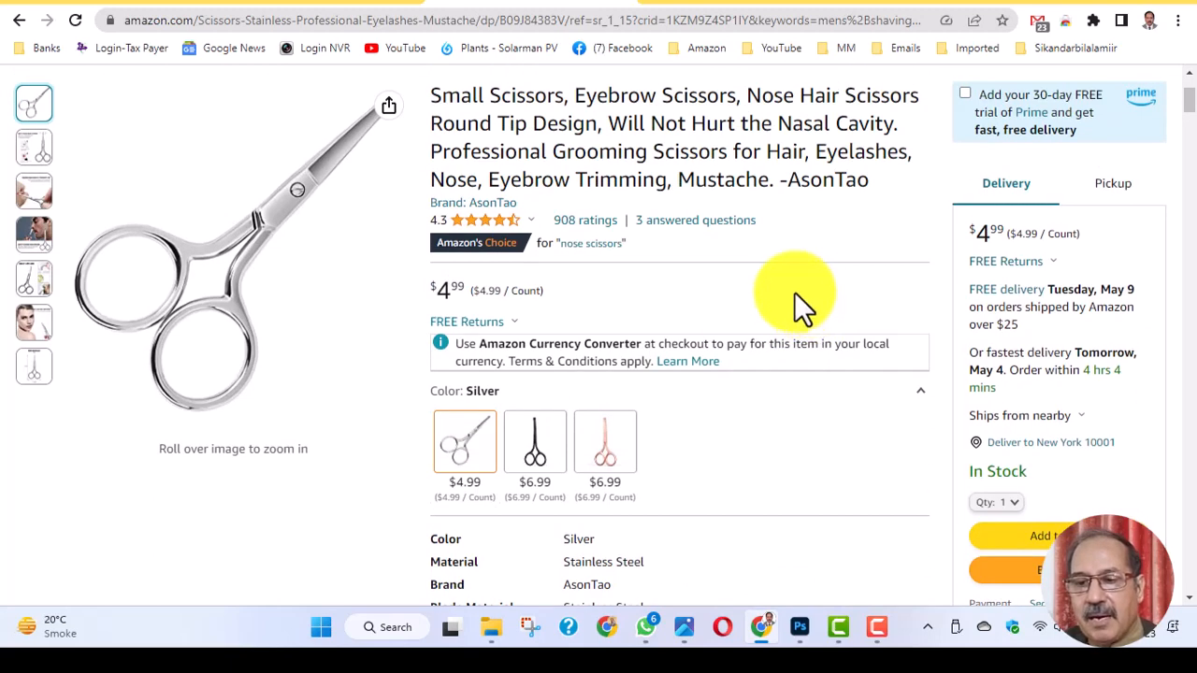
{"action": "left_click", "coordinate": [471, 220]}
{"action": "left_click", "coordinate": [312, 7]}
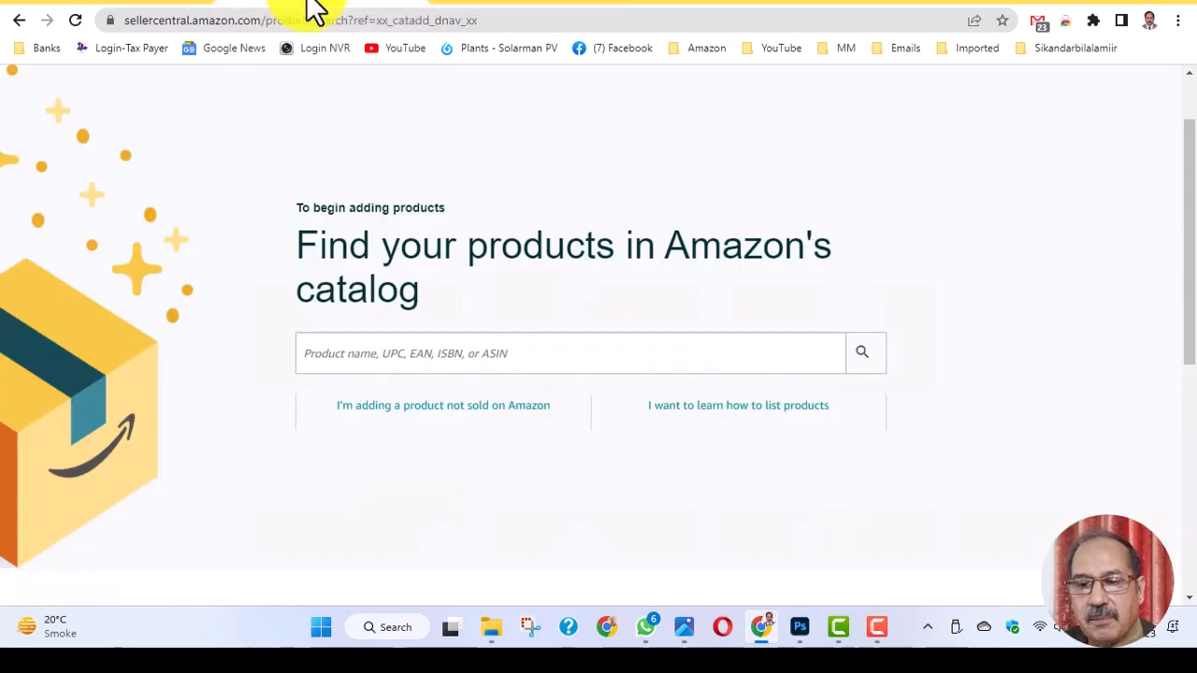
{"action": "left_click", "coordinate": [316, 357]}
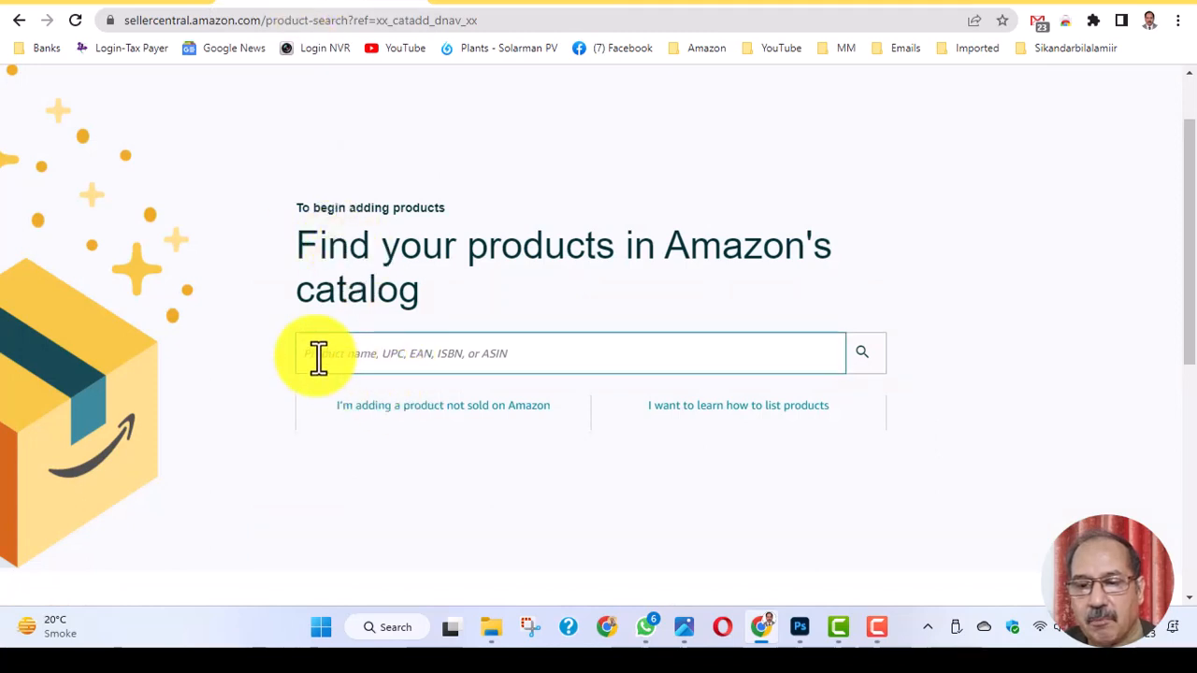
{"action": "right_click", "coordinate": [316, 356]}
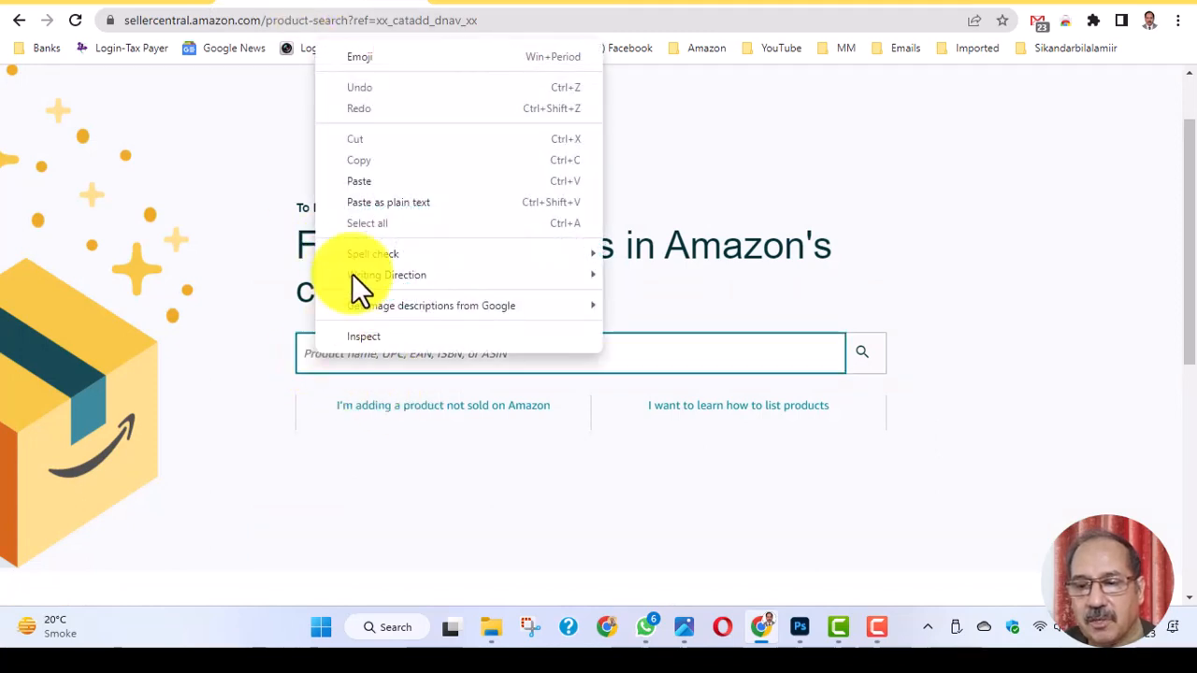
{"action": "left_click", "coordinate": [366, 183]}
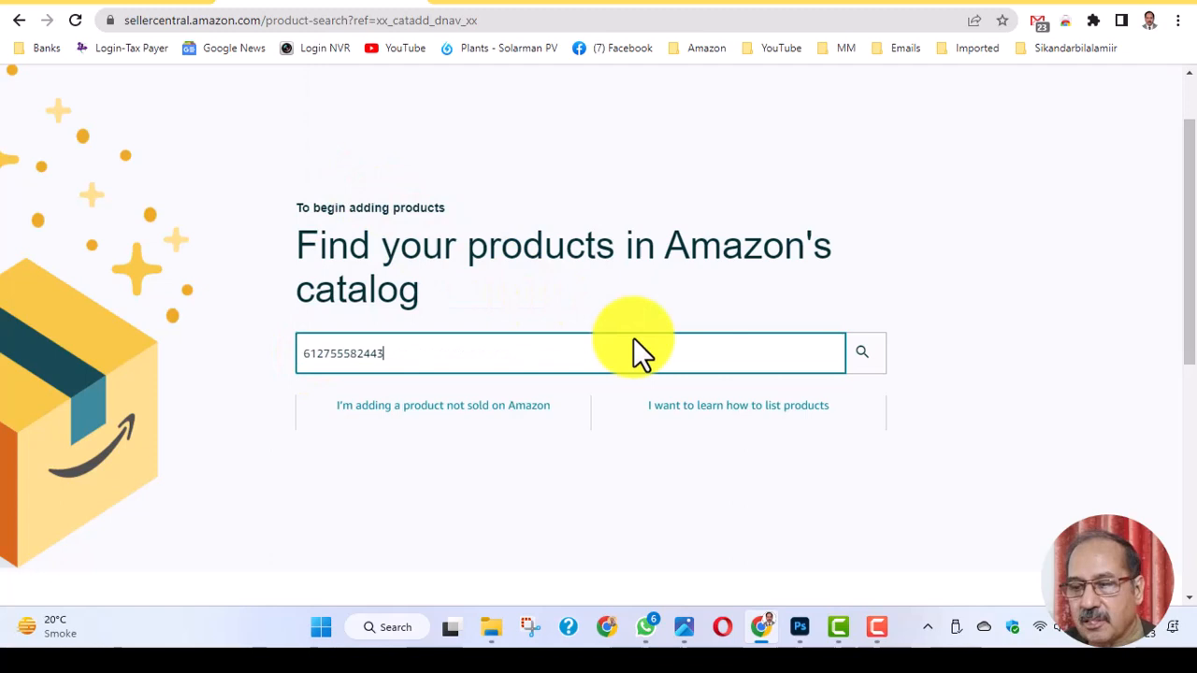
{"action": "left_click", "coordinate": [862, 352]}
Step: Set the condition of the found scissors product to New
{"action": "scroll", "coordinate": [958, 425], "scroll_direction": "down", "scroll_amount": 1}
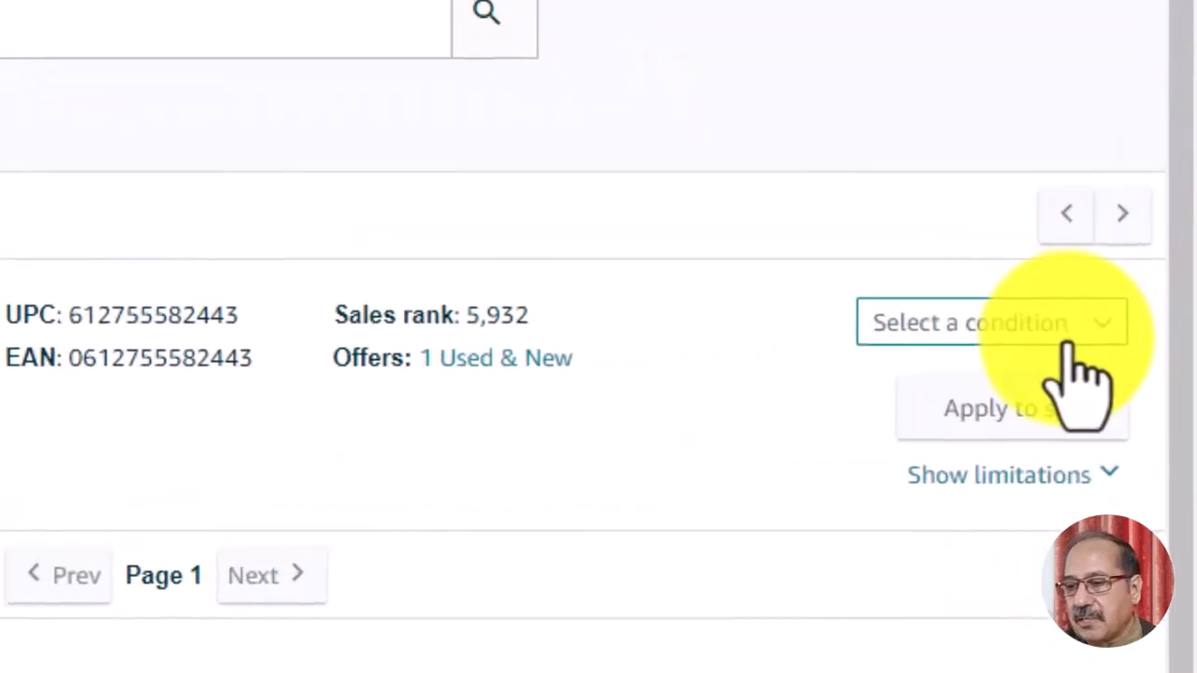
{"action": "left_click", "coordinate": [1101, 332]}
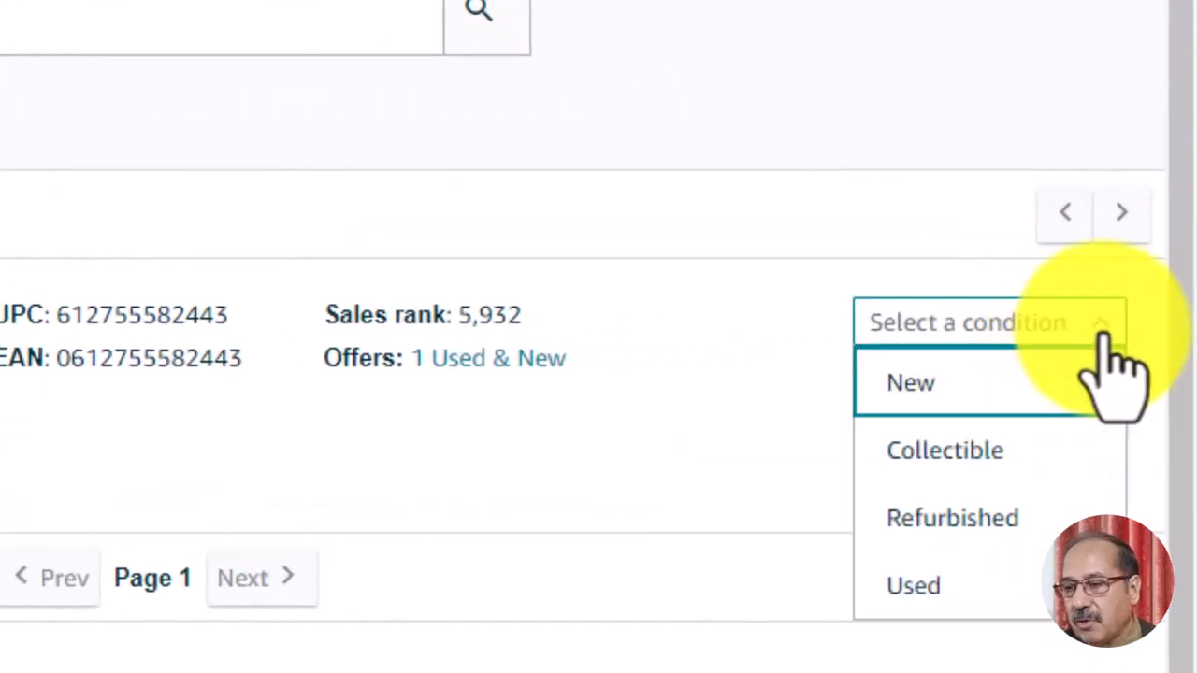
{"action": "left_click", "coordinate": [943, 385]}
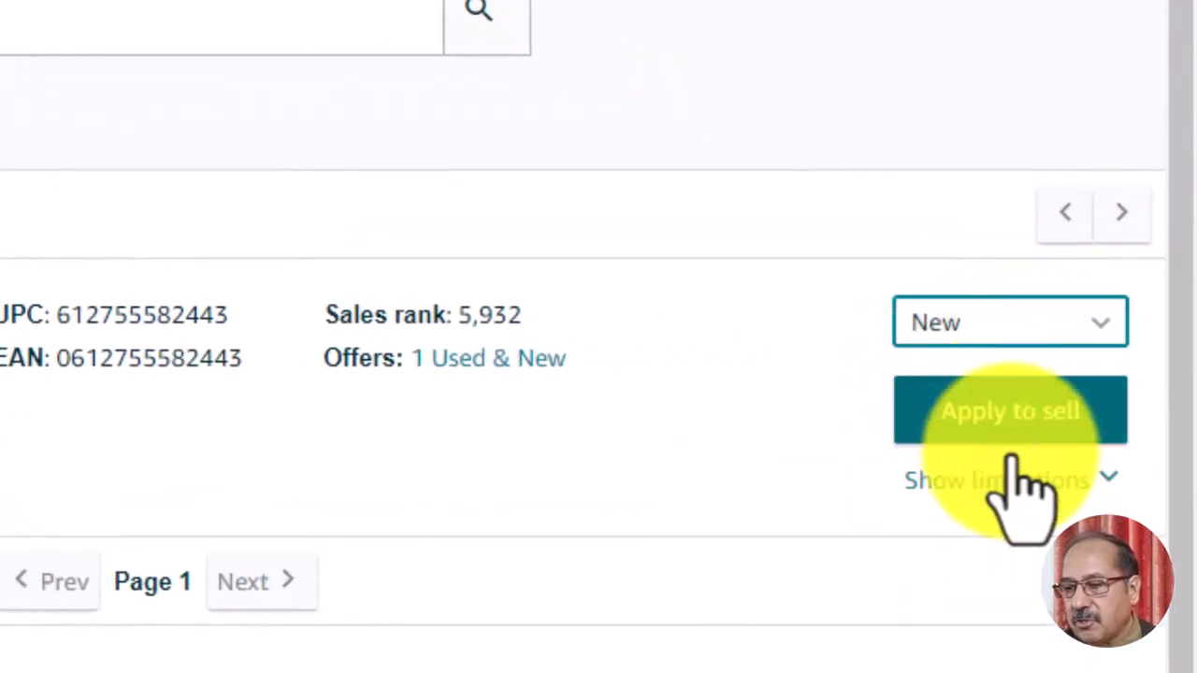
Step: Show the scissors product's listing limitations and apply to sell it
{"action": "left_click", "coordinate": [1108, 482]}
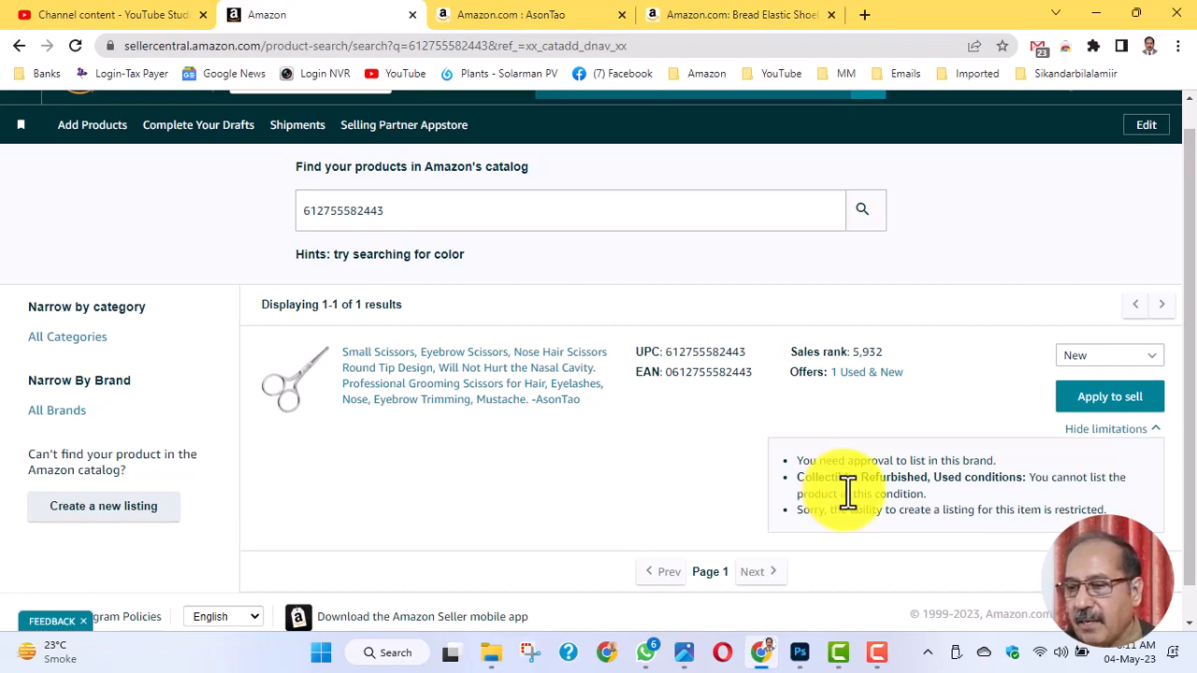
{"action": "left_click", "coordinate": [1108, 398]}
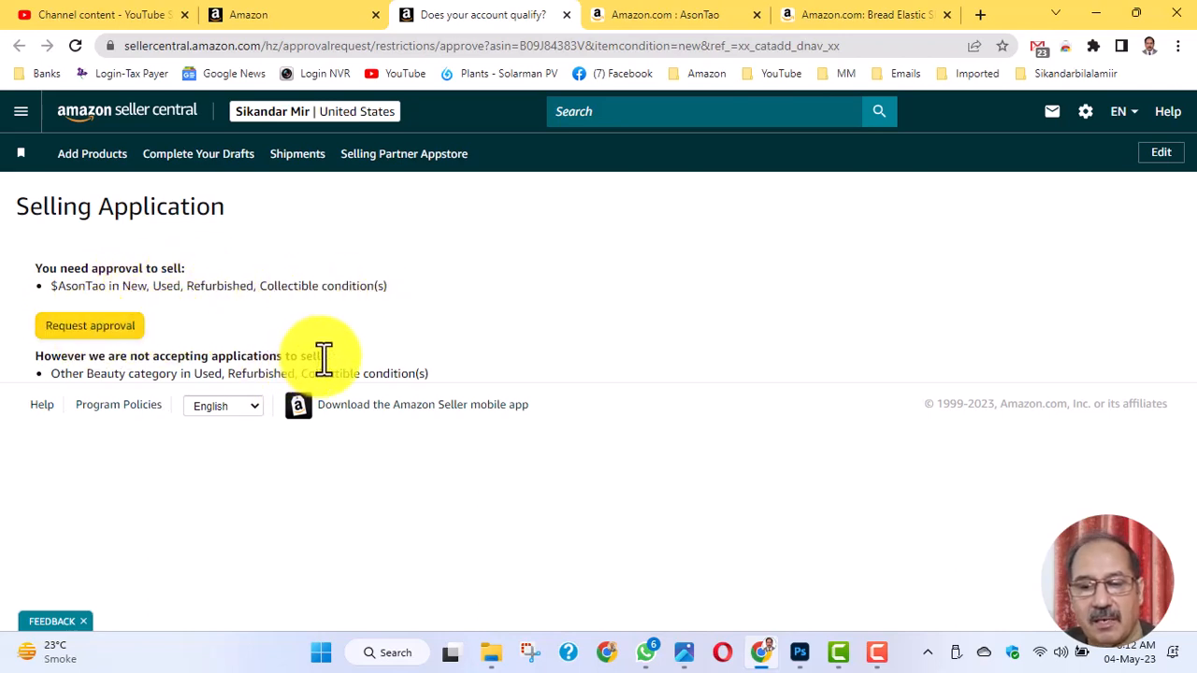
Step: Request approval for the AsonTao brand and choose a manufacturer or distributor purchase invoice as the document type to see its requirements
{"action": "left_click", "coordinate": [91, 344]}
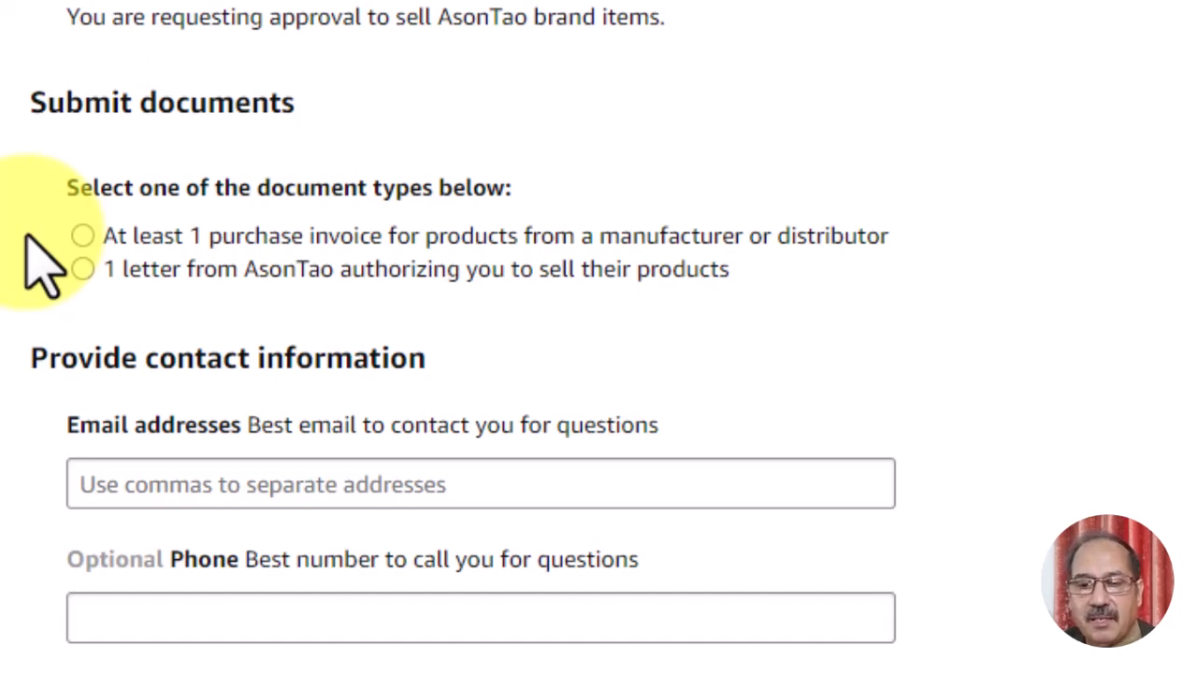
{"action": "scroll", "coordinate": [869, 401], "scroll_direction": "down", "scroll_amount": 1}
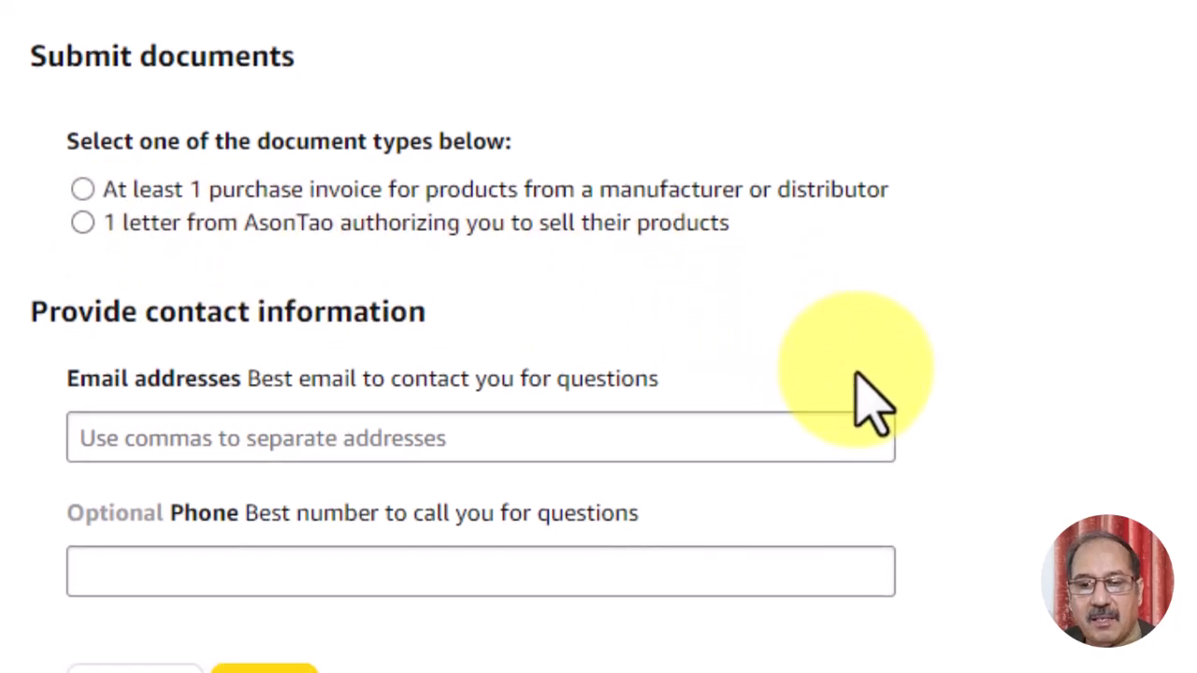
{"action": "scroll", "coordinate": [855, 374], "scroll_direction": "down", "scroll_amount": 1}
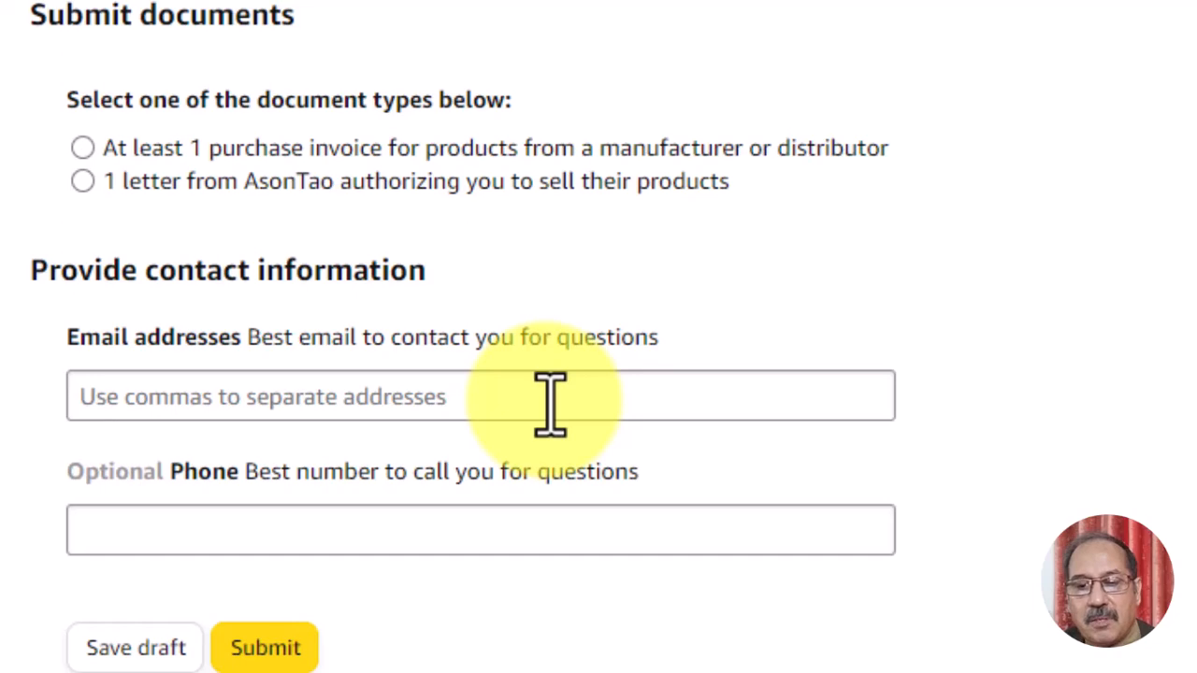
{"action": "left_click", "coordinate": [83, 150]}
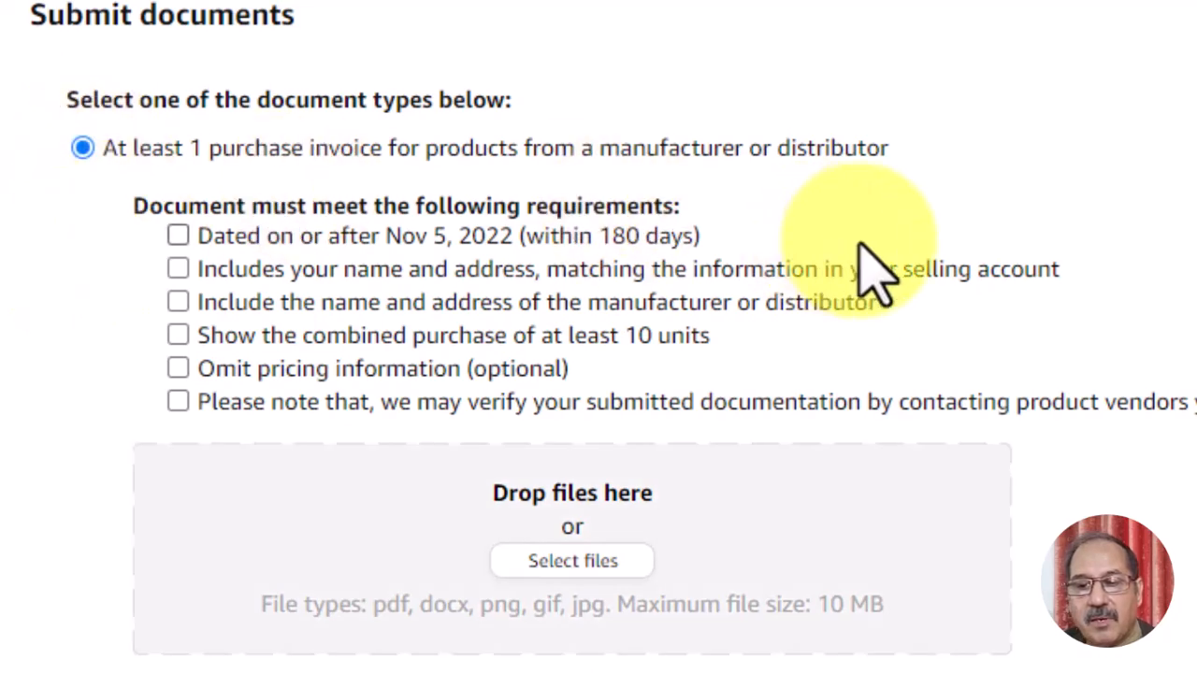
{"action": "scroll", "coordinate": [870, 234], "scroll_direction": "down", "scroll_amount": 2}
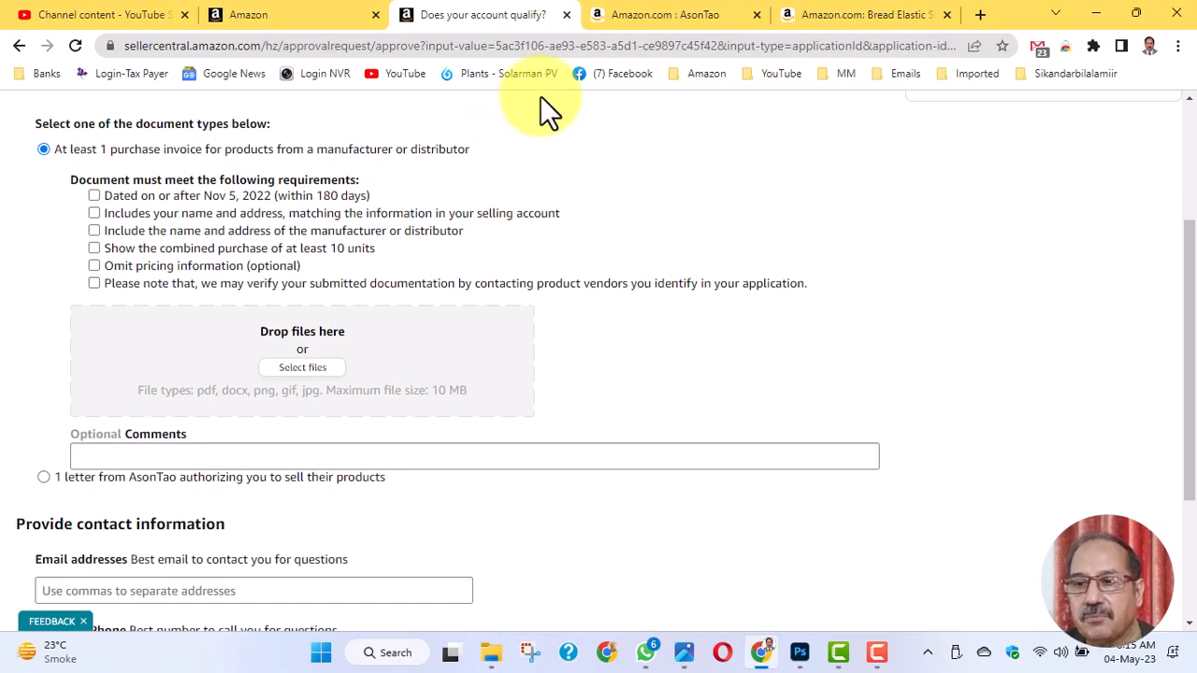
Step: Switch to the Bread Elastic Shoelaces listing and examine its title, brand, price, bullet points, product description and product details
{"action": "left_click", "coordinate": [665, 14]}
{"action": "left_click", "coordinate": [807, 13]}
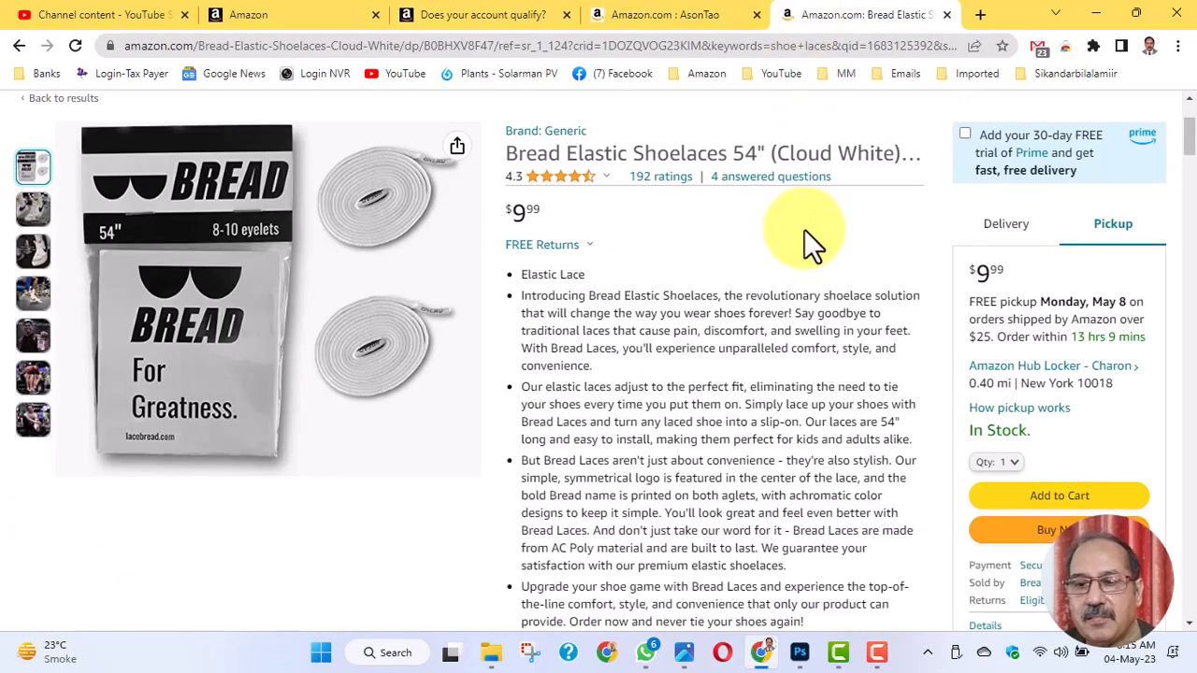
{"action": "scroll", "coordinate": [804, 229], "scroll_direction": "up", "scroll_amount": 2}
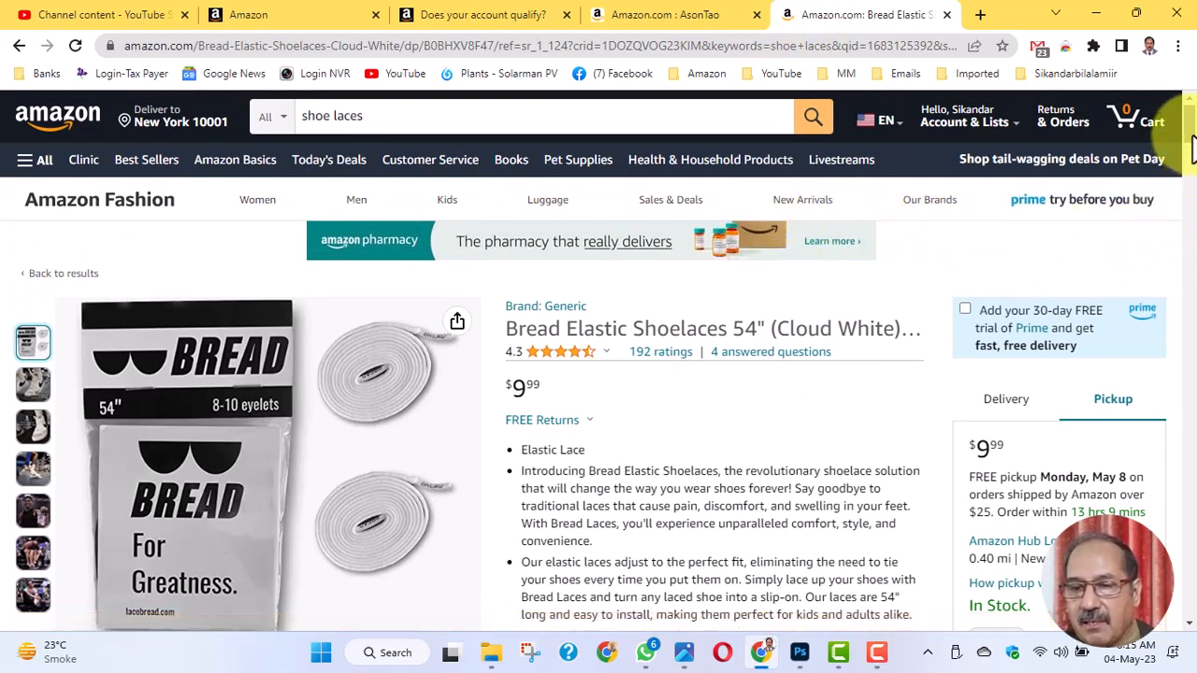
{"action": "left_click_drag", "start_coordinate": [1192, 148], "coordinate": [1191, 155]}
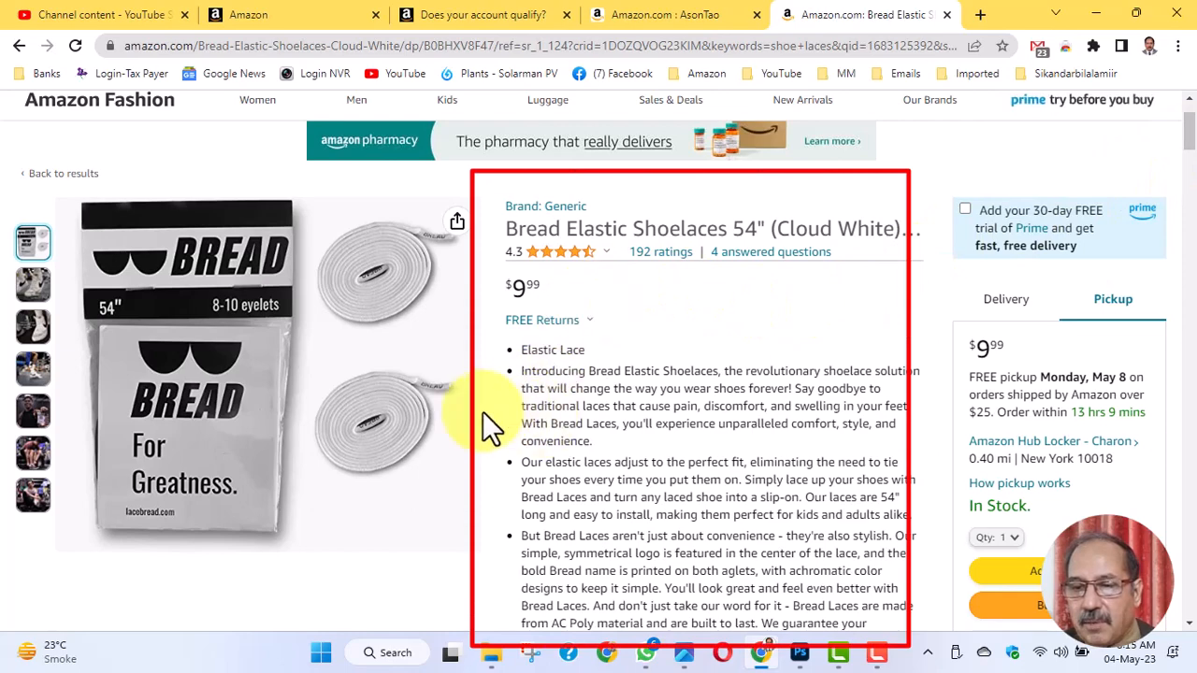
{"action": "scroll", "coordinate": [539, 398], "scroll_direction": "down", "scroll_amount": 1}
{"action": "scroll", "coordinate": [542, 388], "scroll_direction": "down", "scroll_amount": 6}
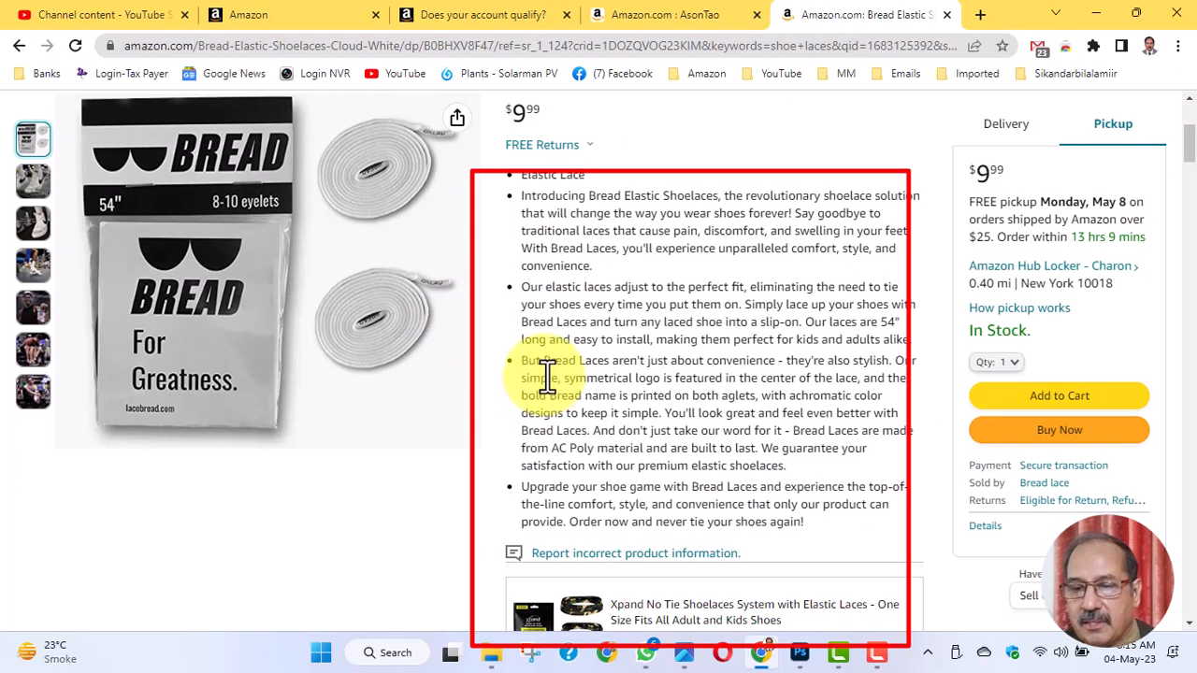
{"action": "scroll", "coordinate": [547, 368], "scroll_direction": "down", "scroll_amount": 10}
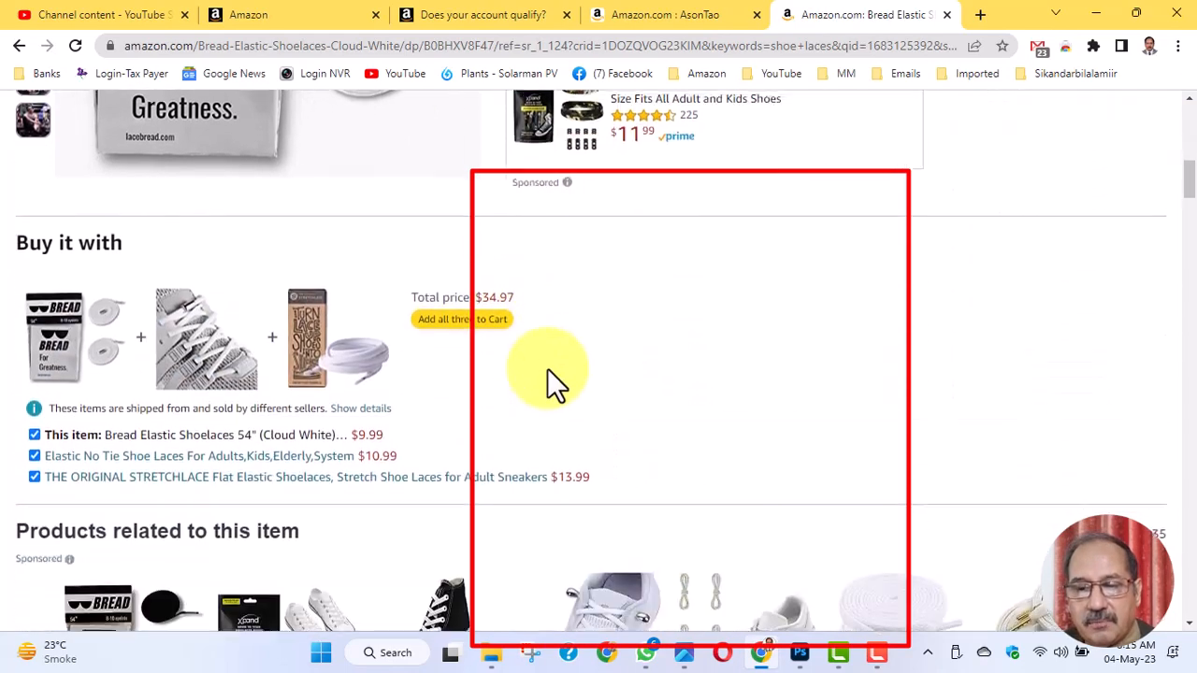
{"action": "scroll", "coordinate": [548, 368], "scroll_direction": "down", "scroll_amount": 3}
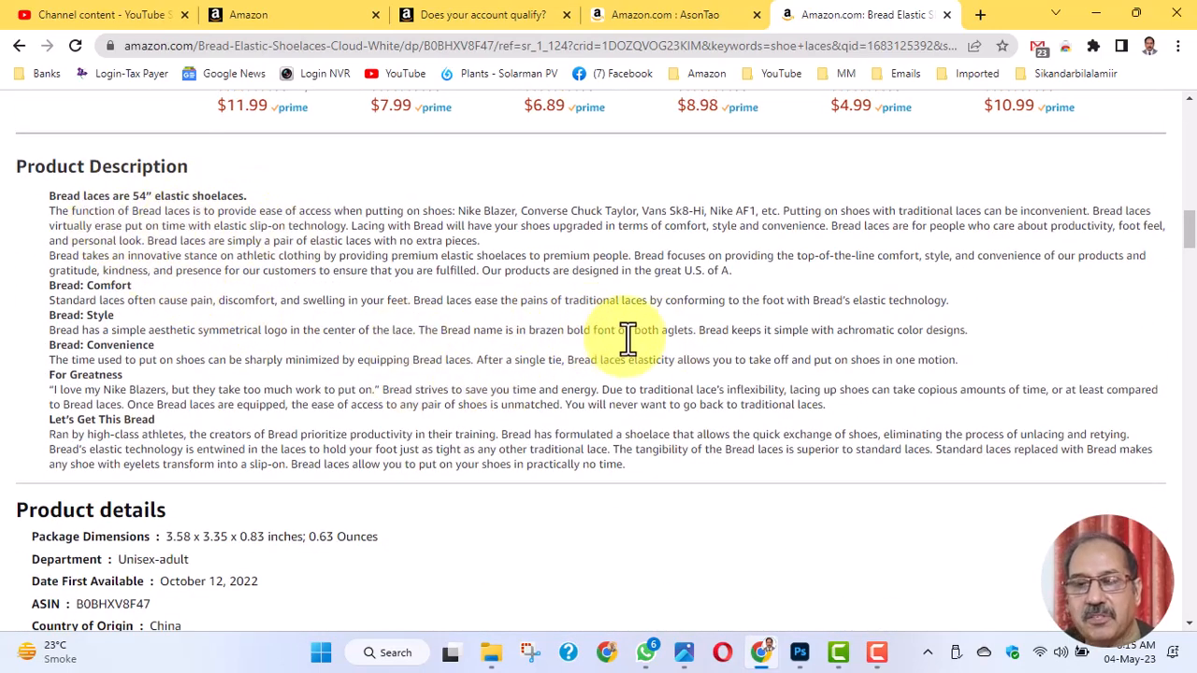
{"action": "scroll", "coordinate": [636, 337], "scroll_direction": "down", "scroll_amount": 2}
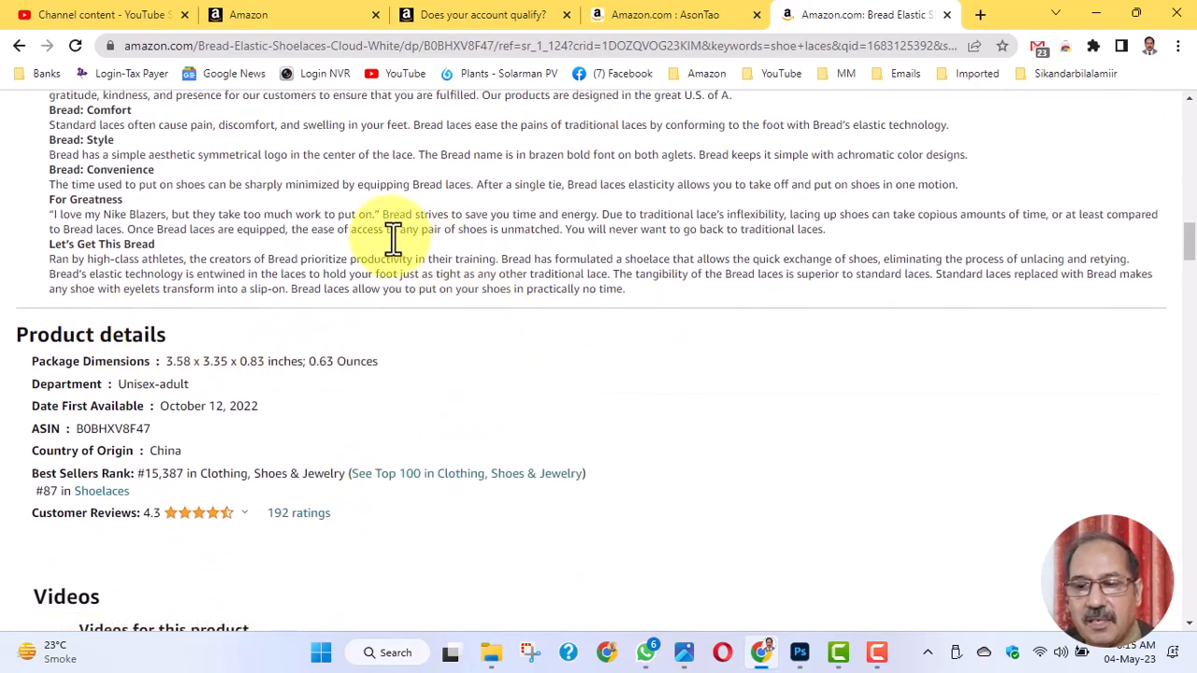
{"action": "scroll", "coordinate": [392, 235], "scroll_direction": "up", "scroll_amount": 3}
{"action": "scroll", "coordinate": [472, 275], "scroll_direction": "up", "scroll_amount": 10}
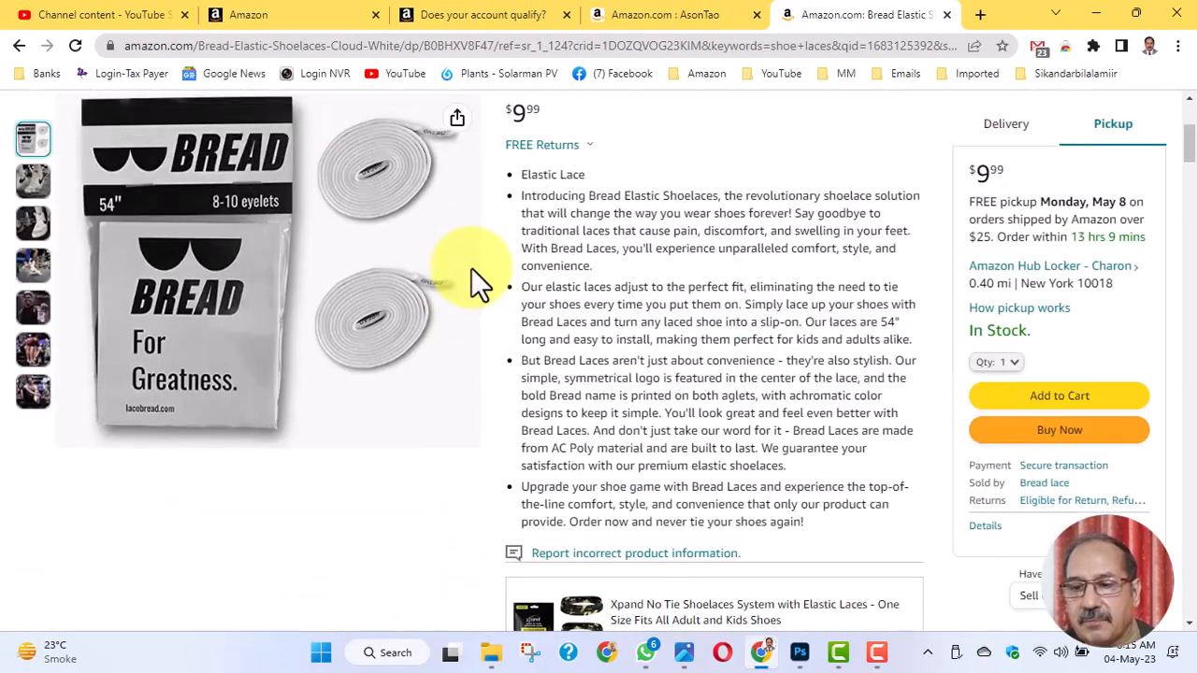
{"action": "scroll", "coordinate": [472, 267], "scroll_direction": "up", "scroll_amount": 4}
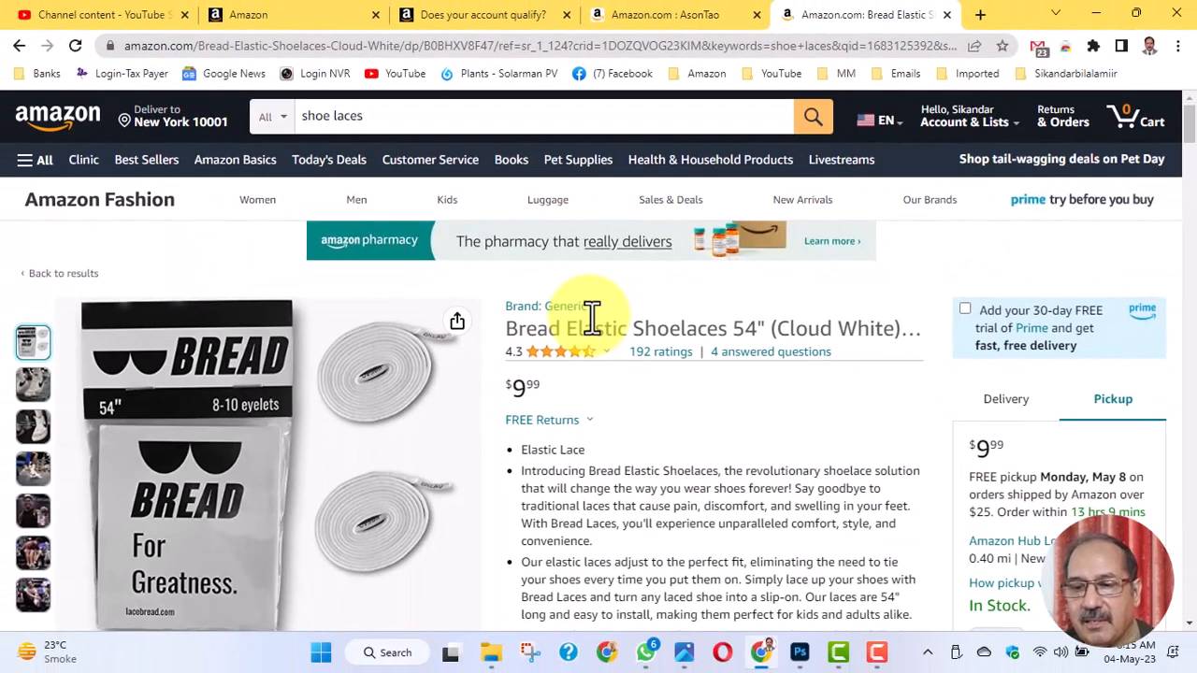
Step: Copy the ASIN B0BHXV8F47 from the shoelaces listing's product details
{"action": "scroll", "coordinate": [602, 384], "scroll_direction": "down", "scroll_amount": 6}
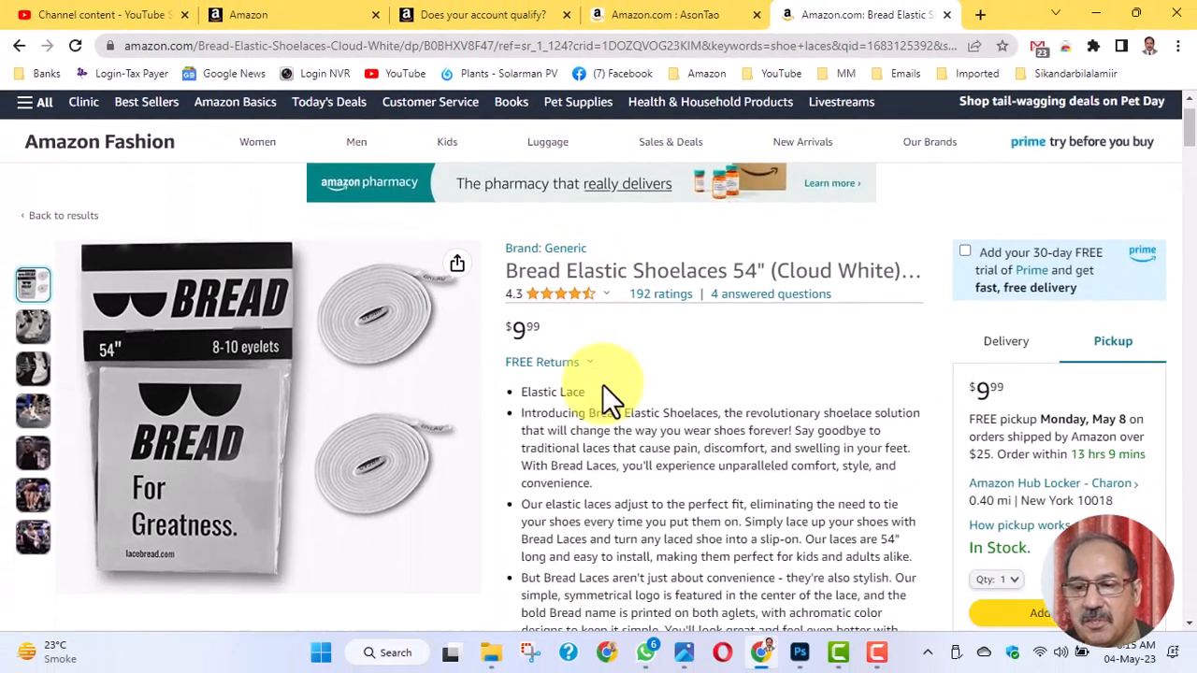
{"action": "scroll", "coordinate": [606, 385], "scroll_direction": "down", "scroll_amount": 10}
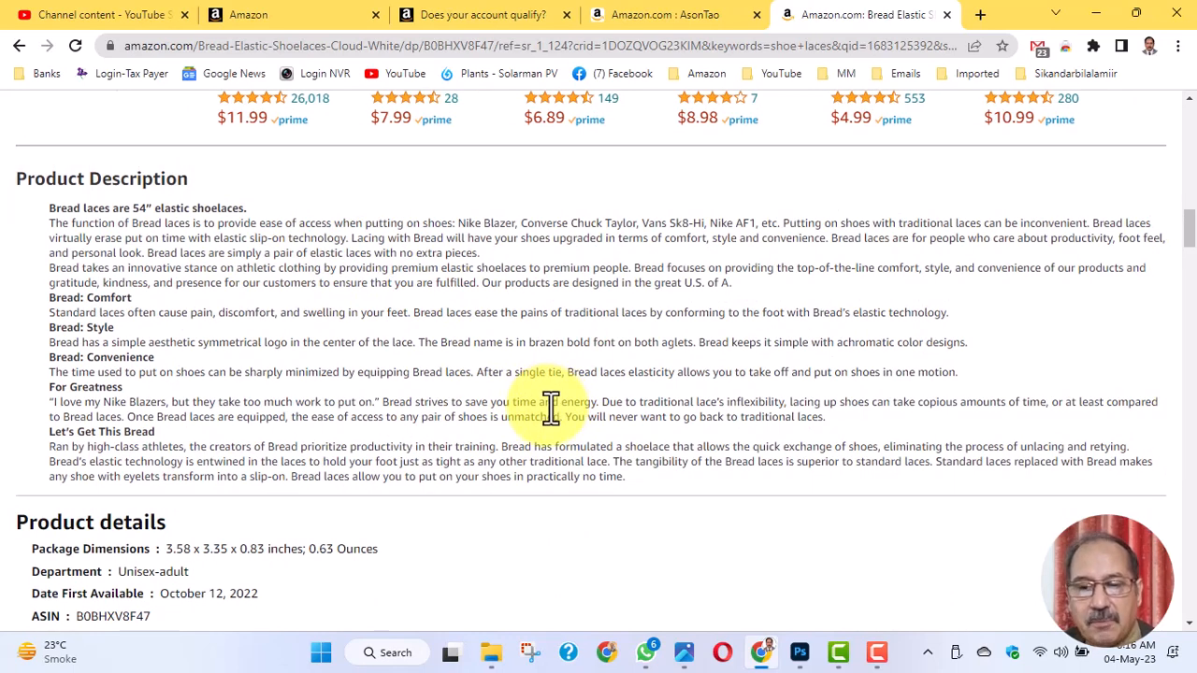
{"action": "scroll", "coordinate": [551, 408], "scroll_direction": "down", "scroll_amount": 2}
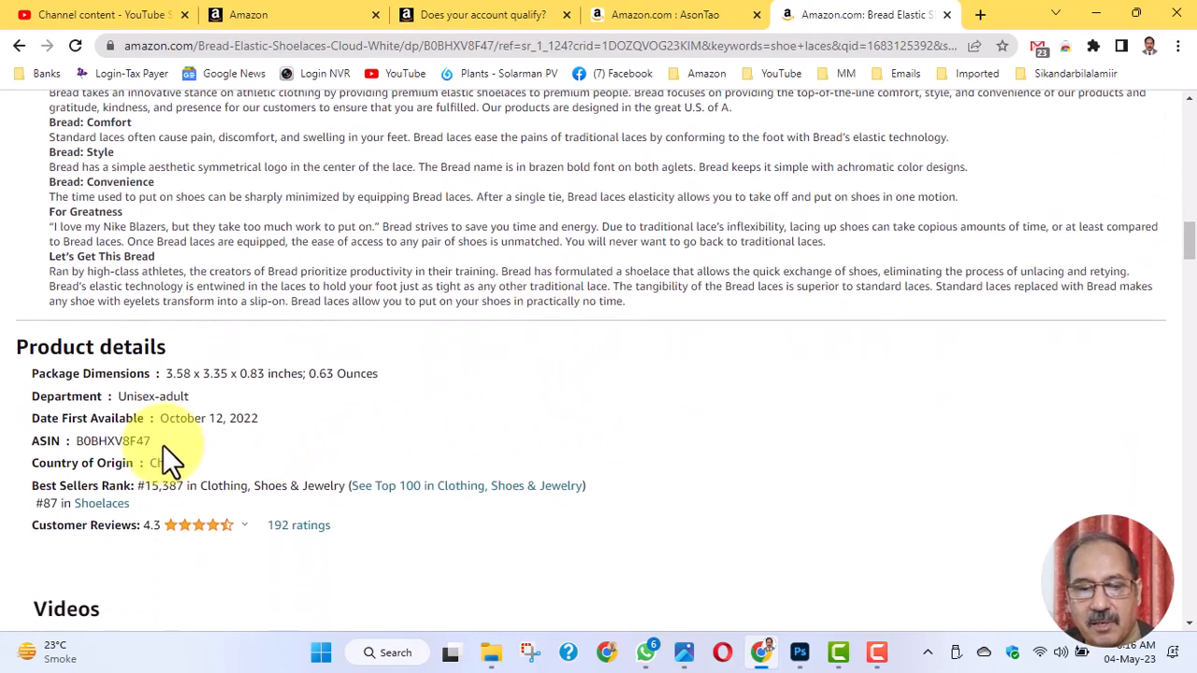
{"action": "left_click_drag", "start_coordinate": [79, 441], "coordinate": [152, 438]}
{"action": "right_click", "coordinate": [131, 444]}
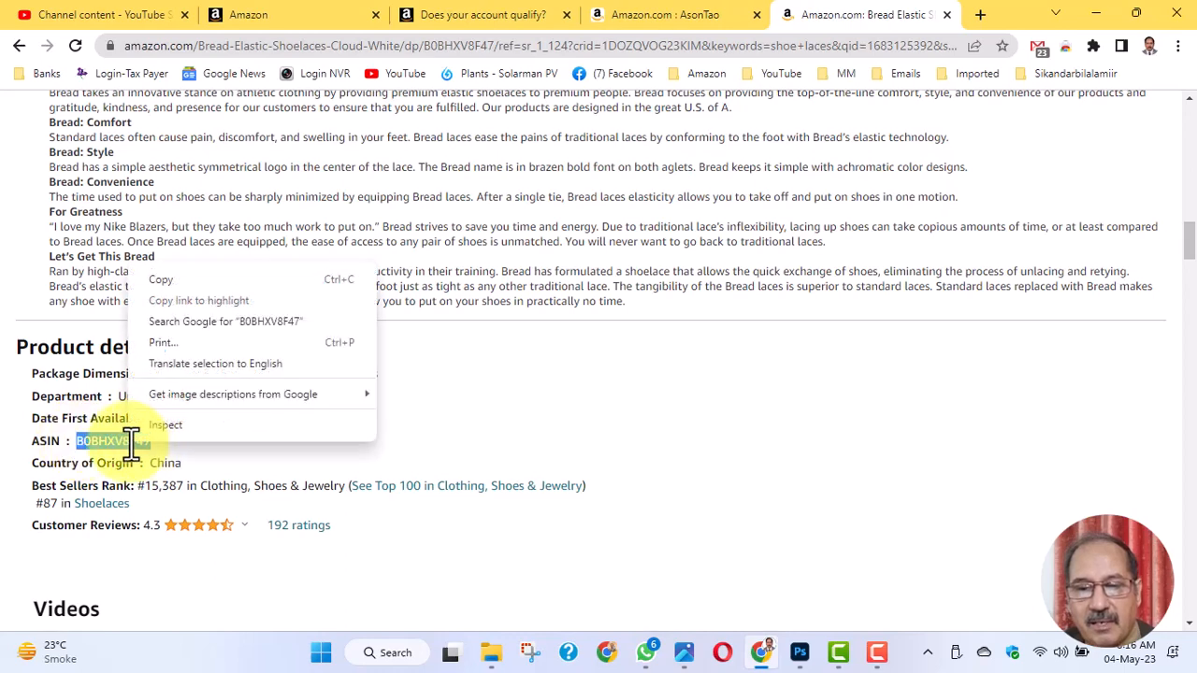
{"action": "left_click", "coordinate": [156, 283]}
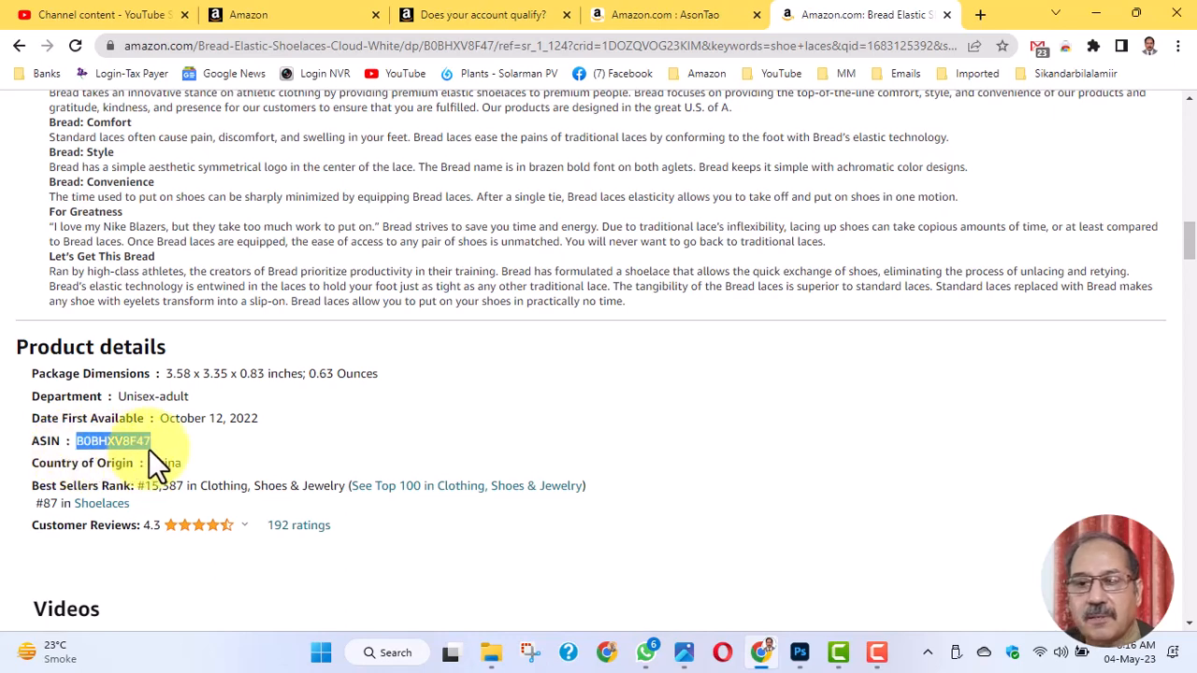
Step: Return to the Seller Central product search and search Amazon's catalog for the copied ASIN B0BHXV8F47
{"action": "left_click", "coordinate": [265, 19]}
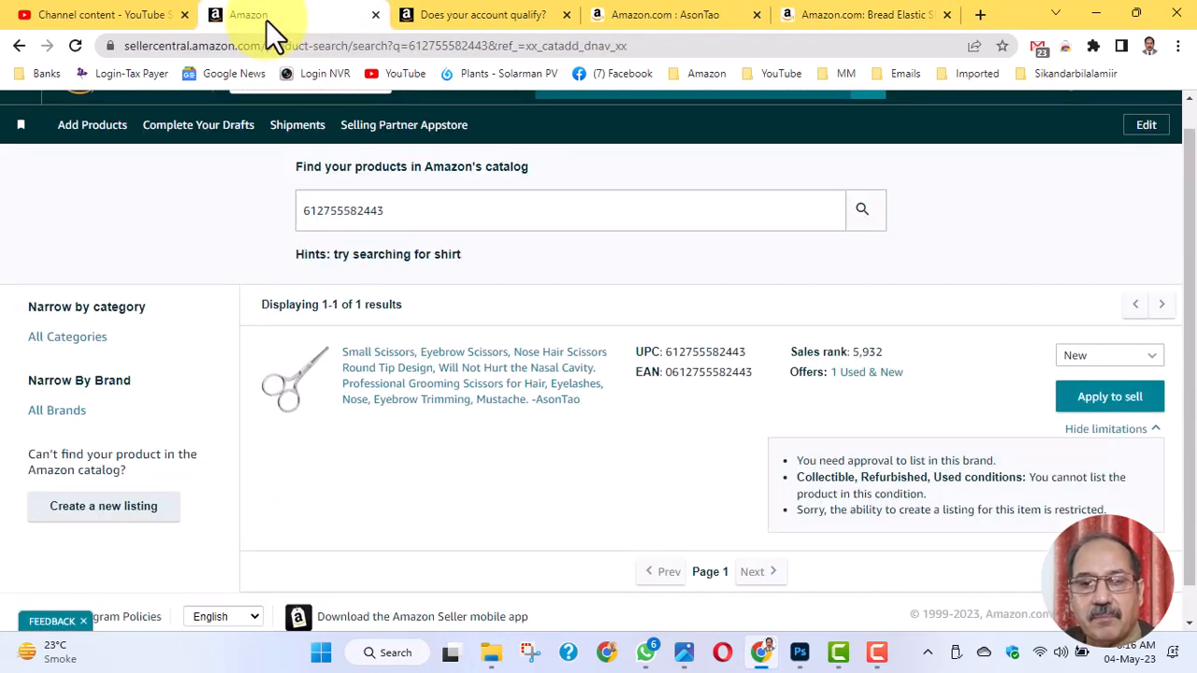
{"action": "left_click", "coordinate": [18, 45]}
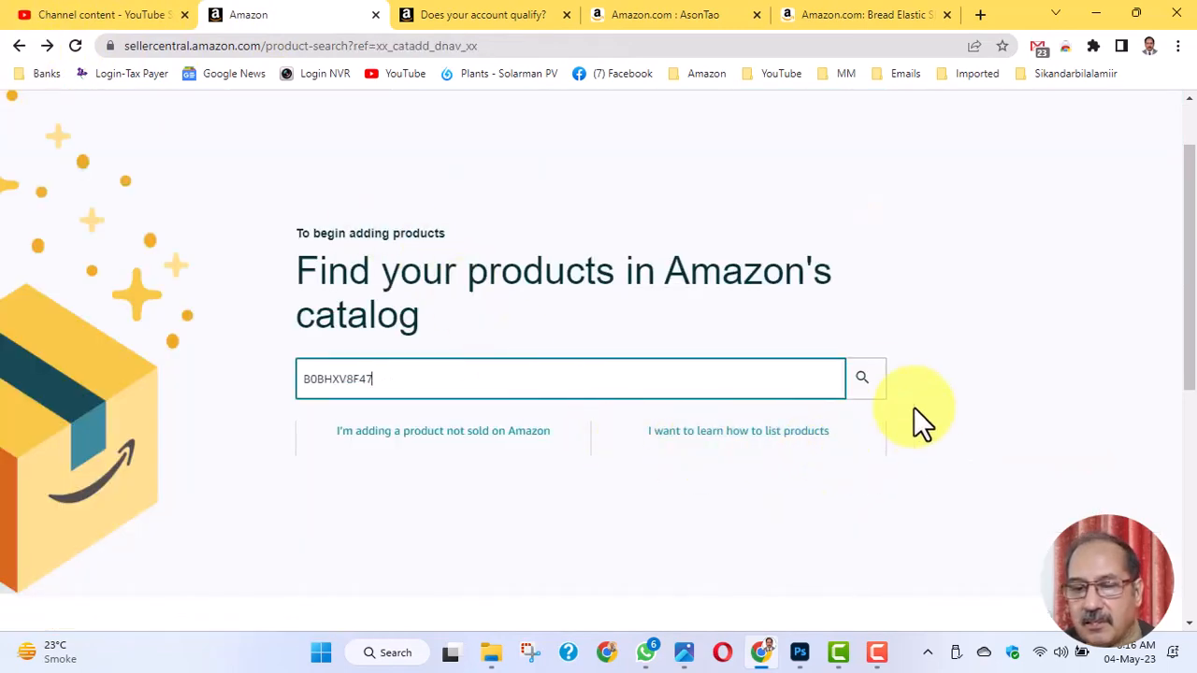
{"action": "left_click", "coordinate": [864, 379]}
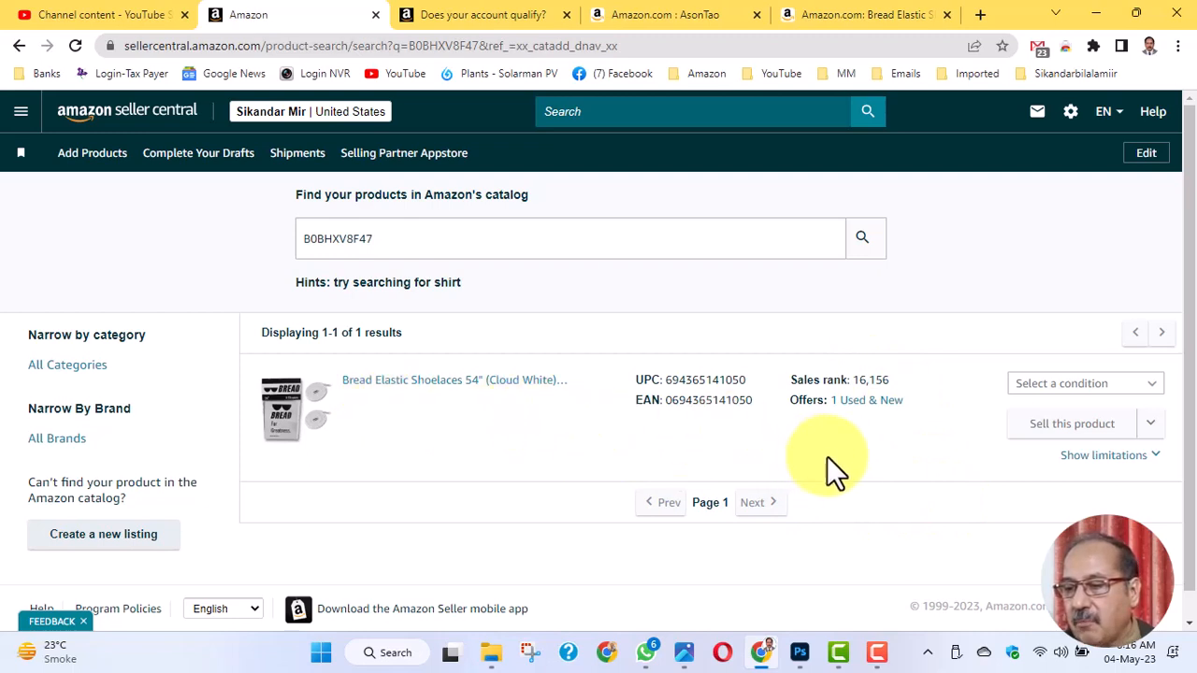
Step: Set the condition of the found shoelaces product to New and show its listing limitations
{"action": "left_click", "coordinate": [1156, 388]}
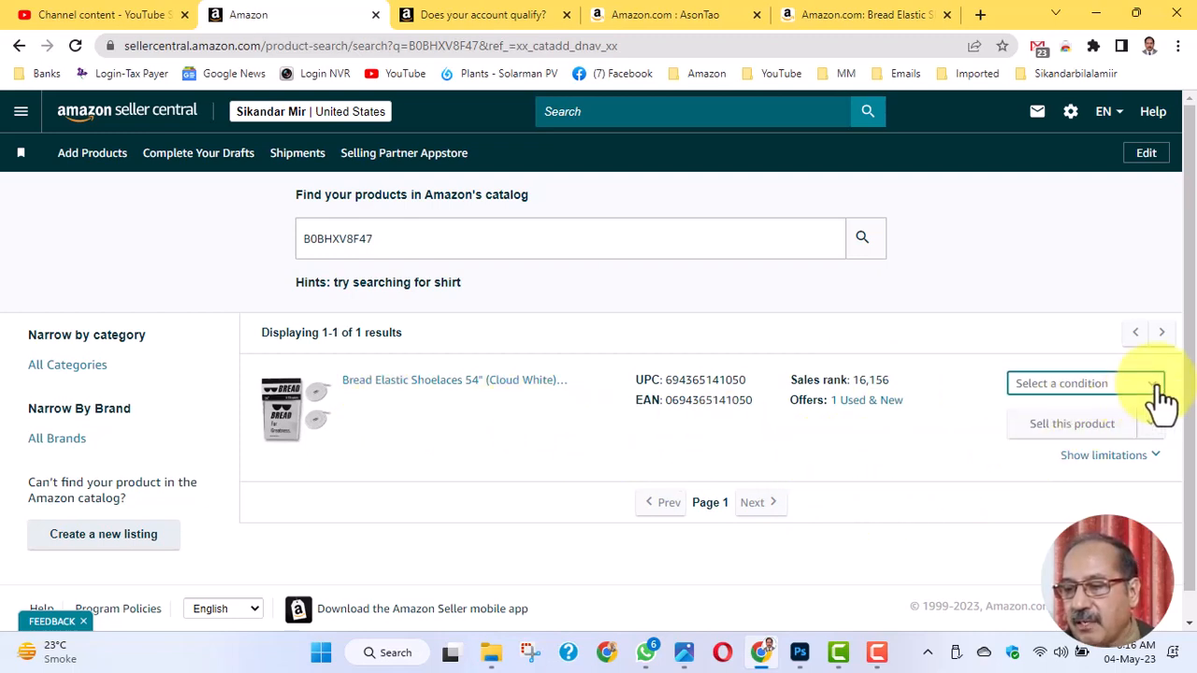
{"action": "left_click", "coordinate": [1051, 414]}
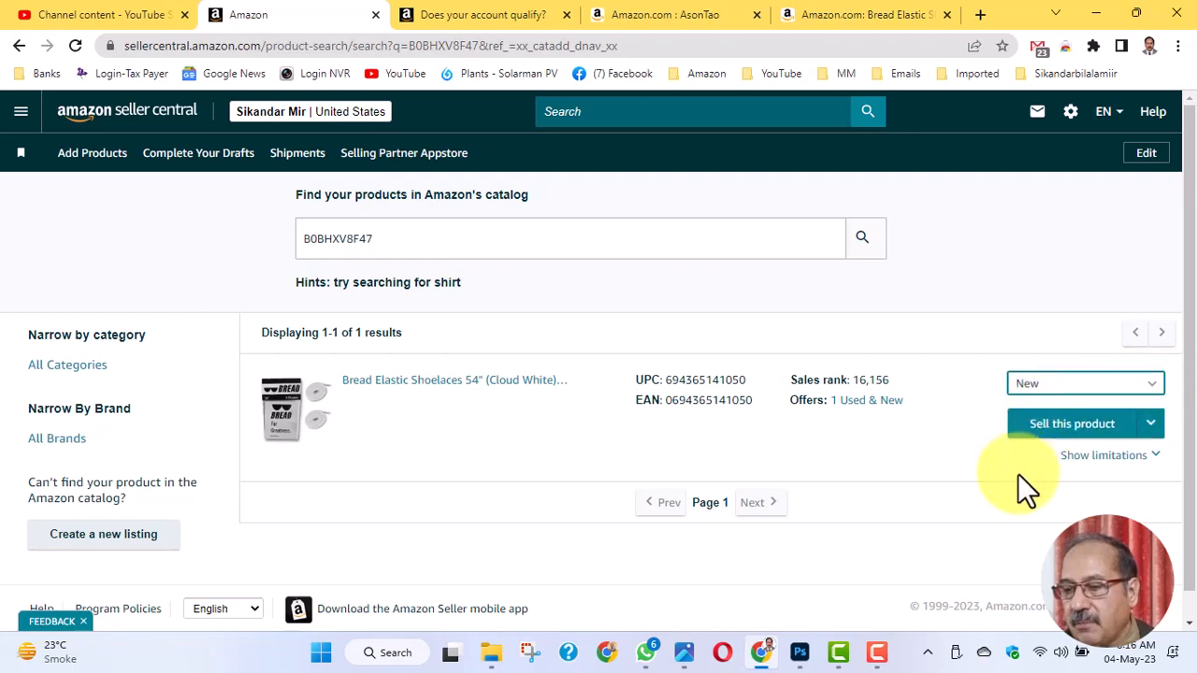
{"action": "left_click", "coordinate": [1154, 457]}
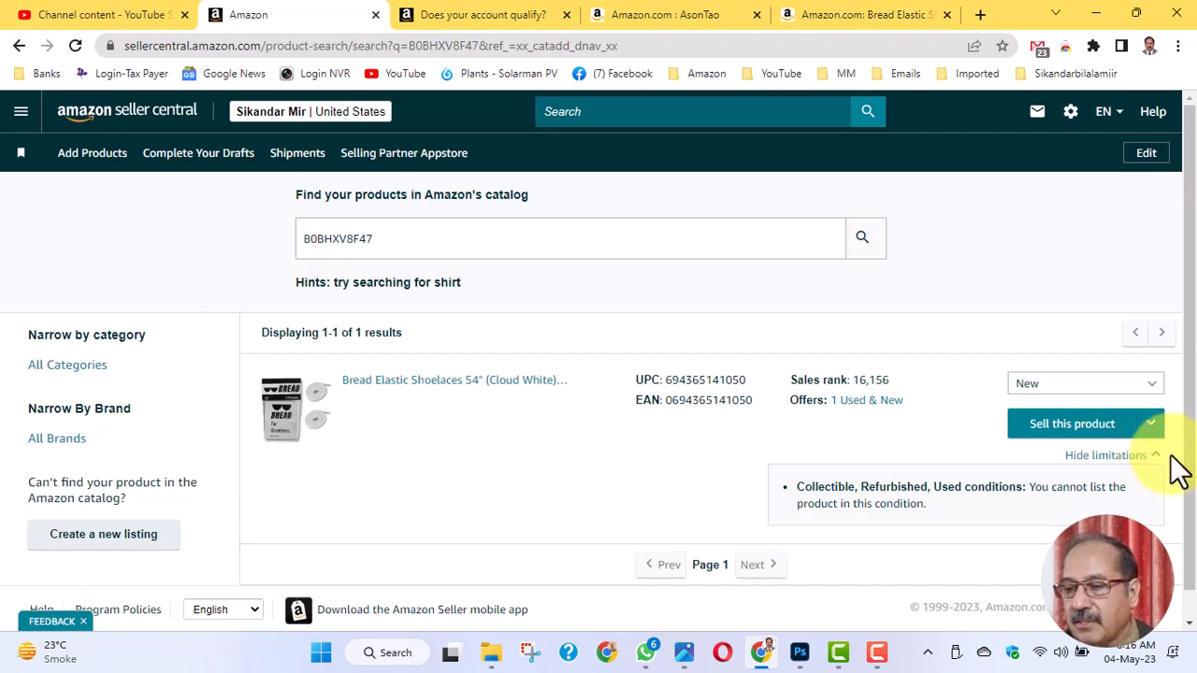
Step: Start selling the shoelaces product and look over the fields of its offer form
{"action": "left_click", "coordinate": [1070, 425]}
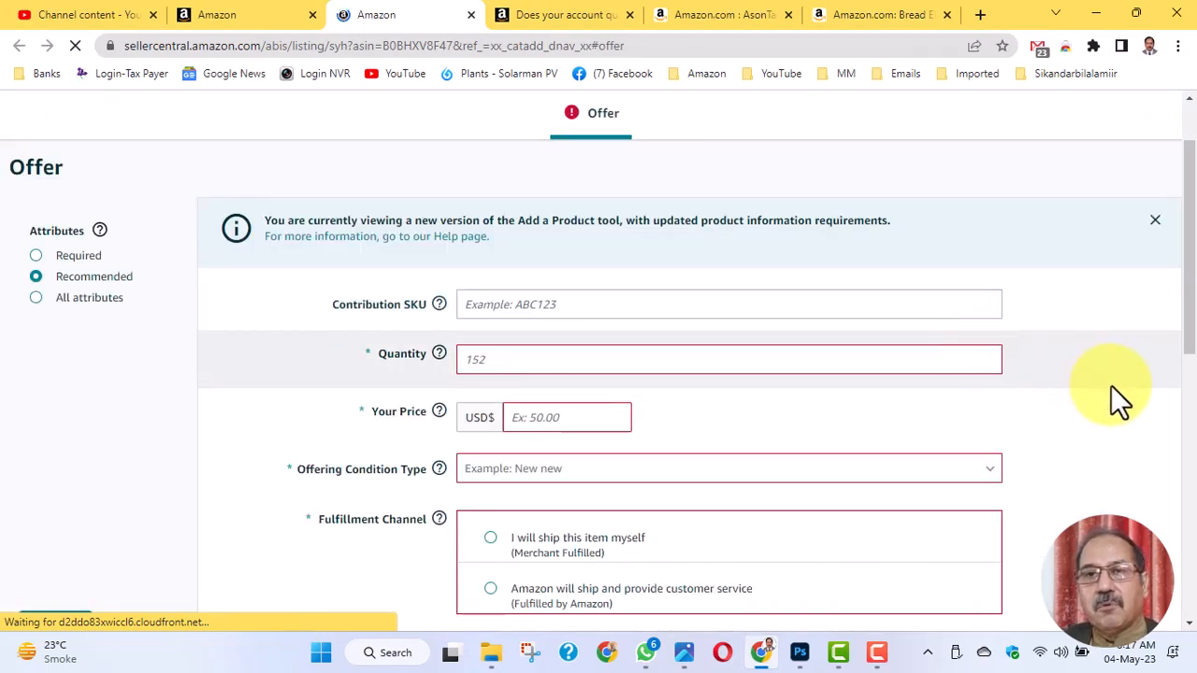
{"action": "scroll", "coordinate": [1117, 393], "scroll_direction": "down", "scroll_amount": 1}
{"action": "scroll", "coordinate": [1111, 383], "scroll_direction": "up", "scroll_amount": 1}
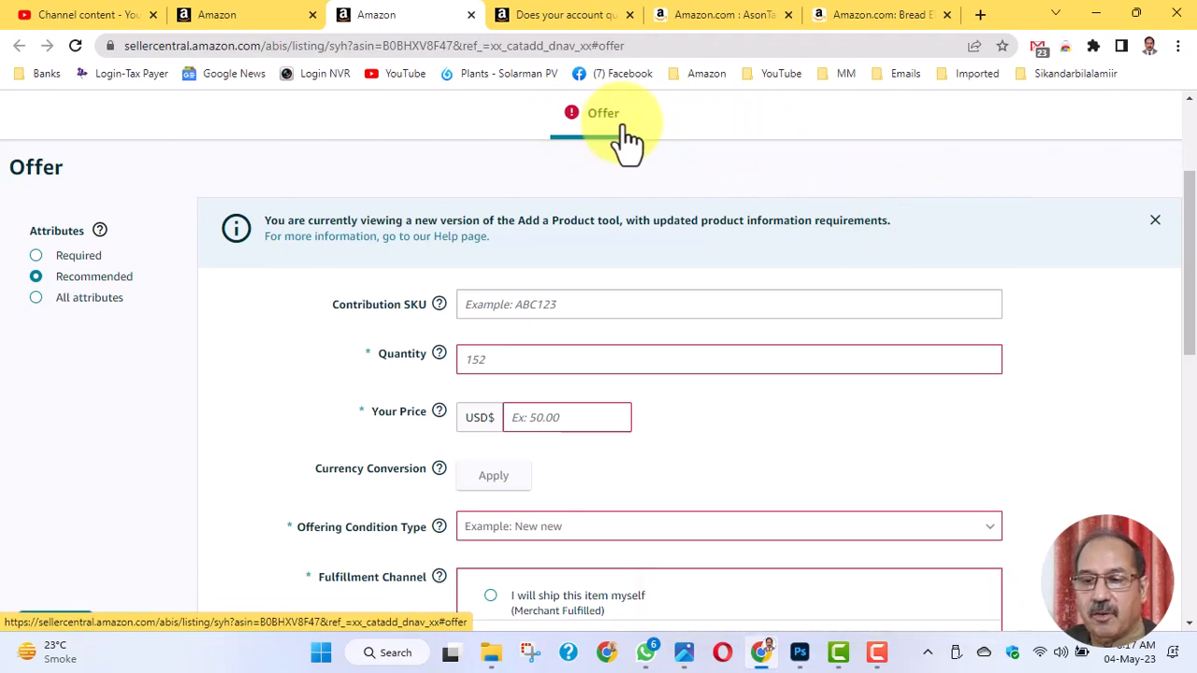
{"action": "scroll", "coordinate": [933, 238], "scroll_direction": "down", "scroll_amount": 1}
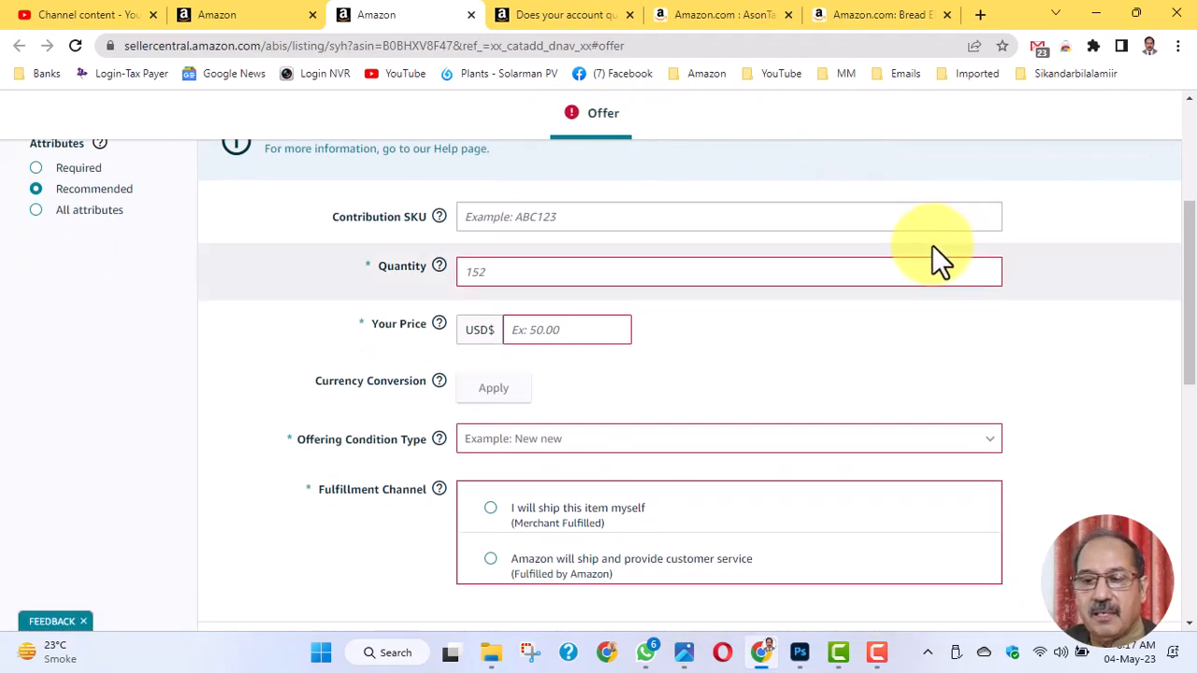
Step: Enter "Shoe laces" as the offer's contribution SKU and set the quantity to 100
{"action": "left_click", "coordinate": [488, 217]}
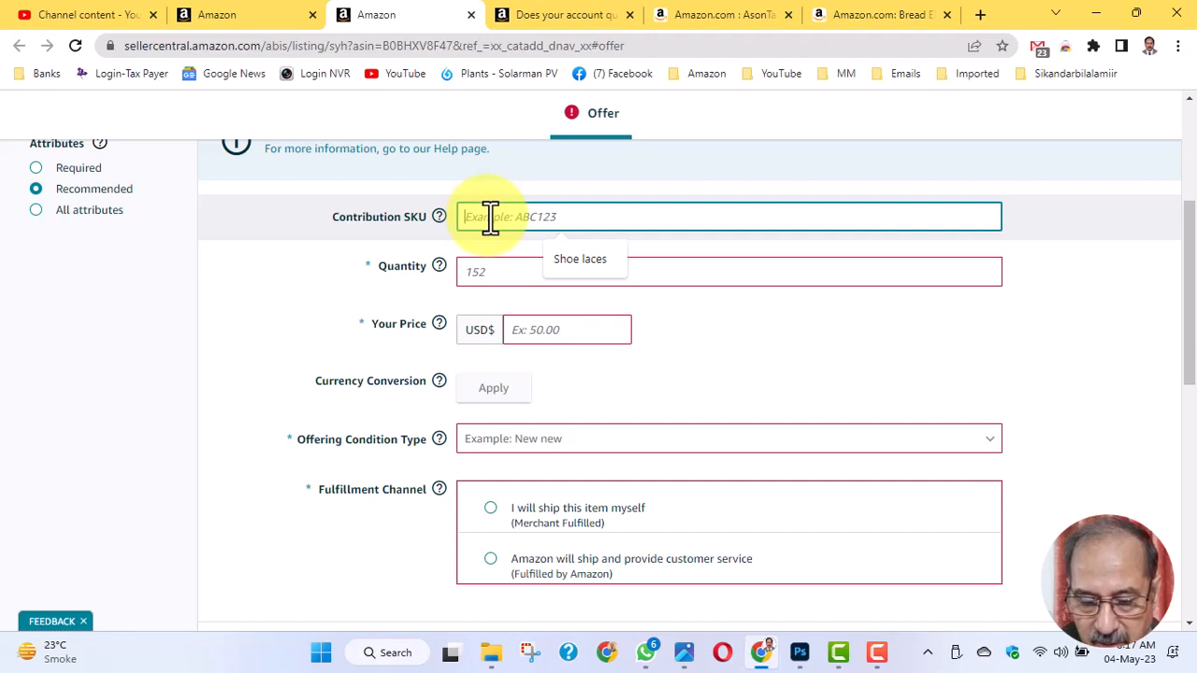
{"action": "type", "text": "S"}
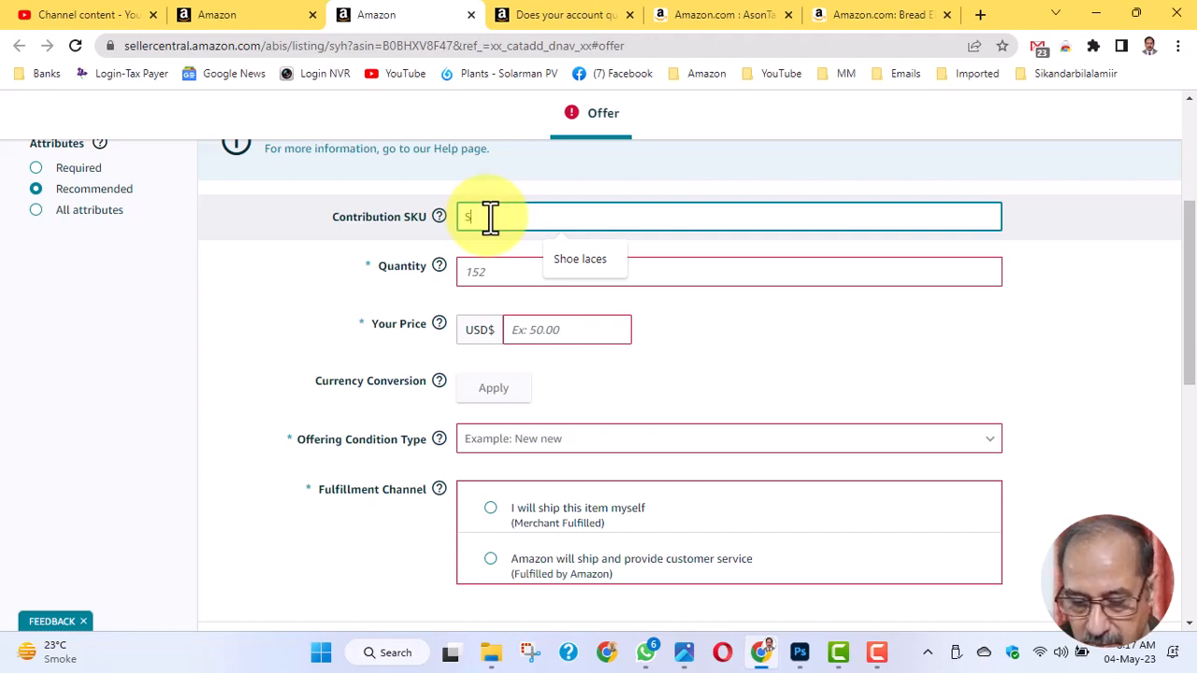
{"action": "type", "text": "hoe laces"}
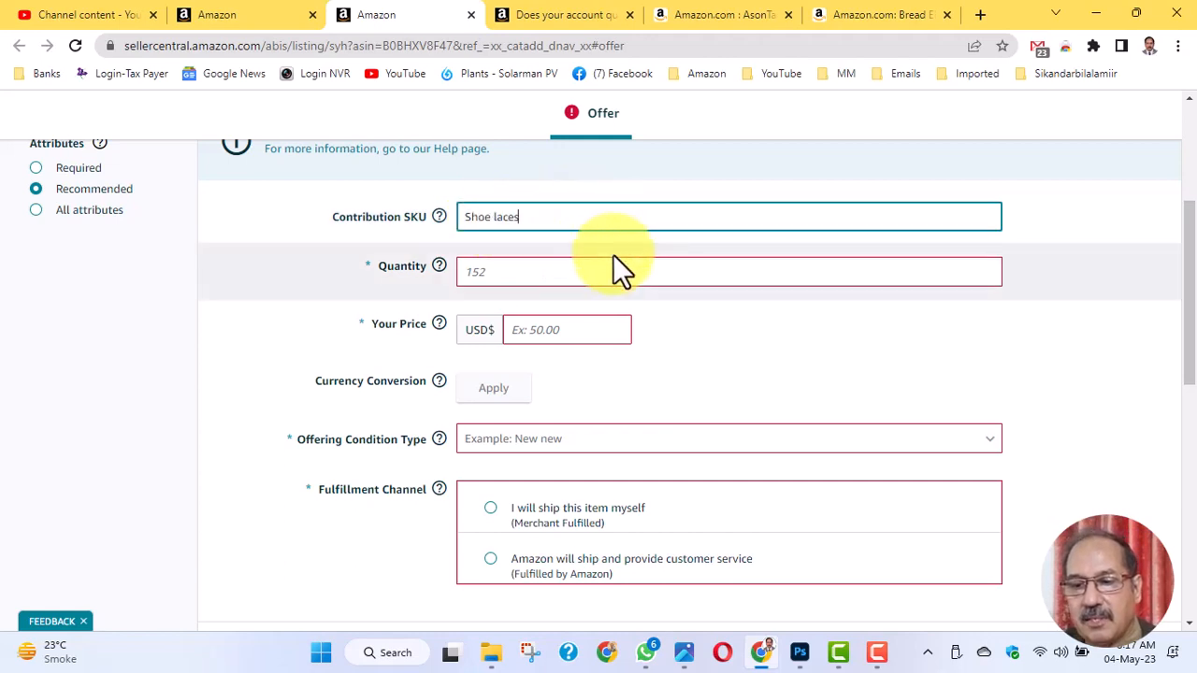
{"action": "left_click", "coordinate": [499, 272]}
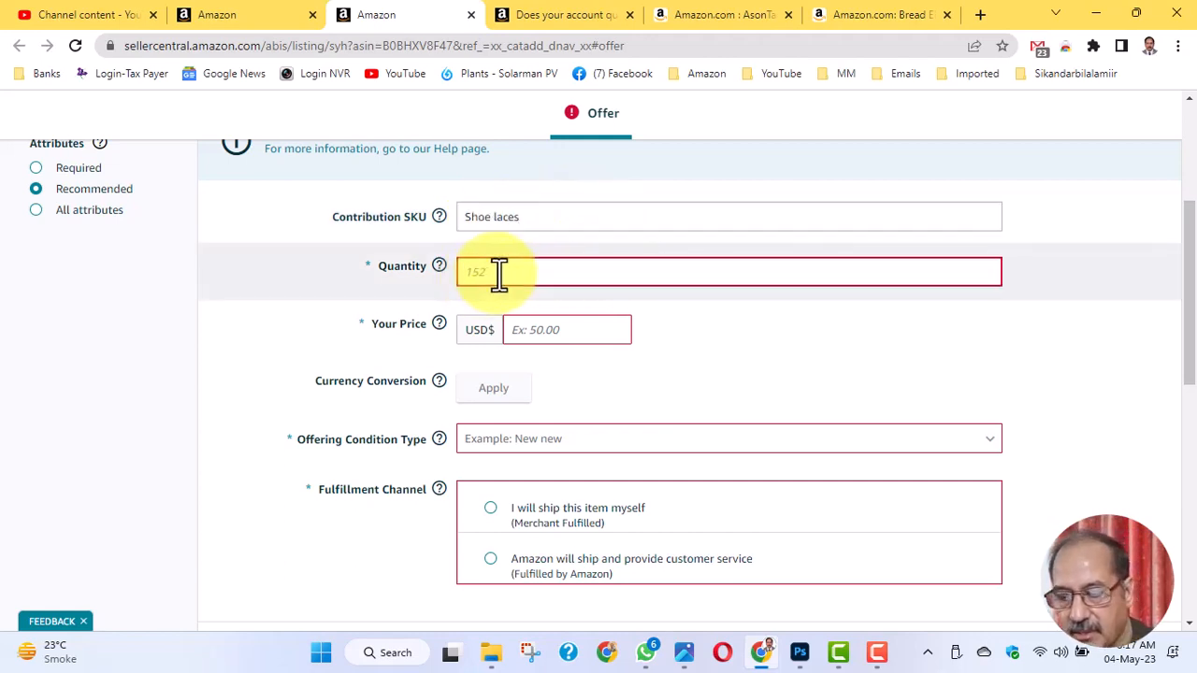
{"action": "type", "text": "100"}
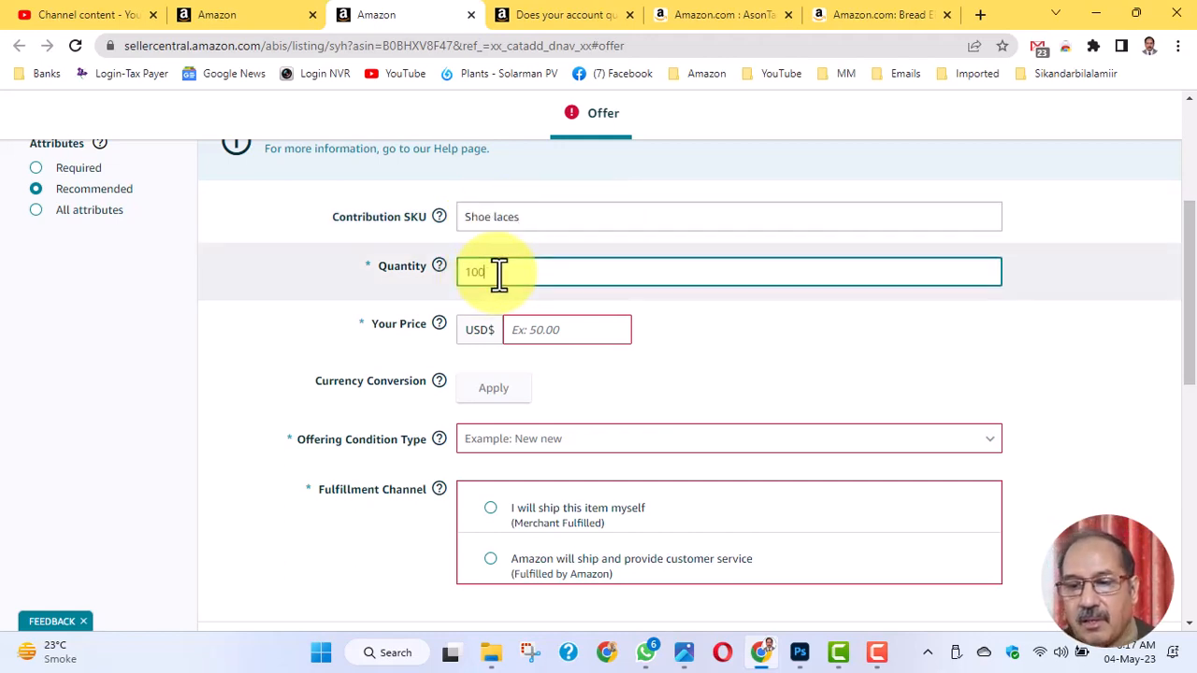
Step: Set the offer's price to USD 9.50 and apply the currency conversion to the other active marketplaces
{"action": "scroll", "coordinate": [635, 332], "scroll_direction": "down", "scroll_amount": 2}
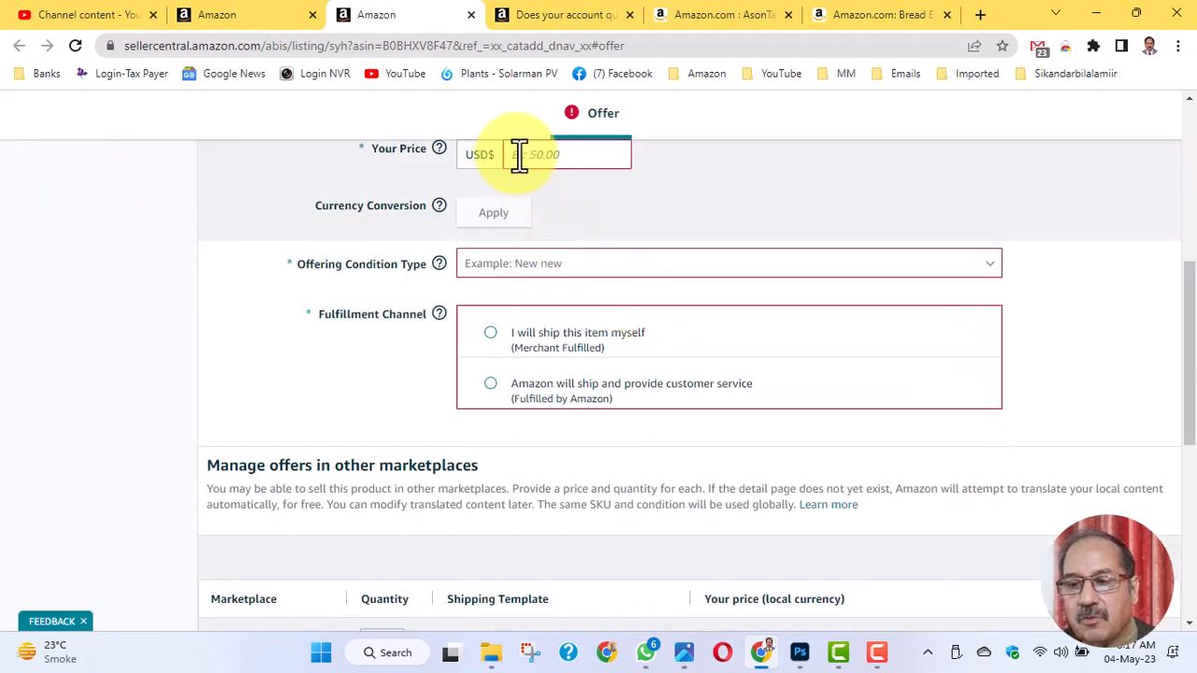
{"action": "left_click", "coordinate": [531, 156]}
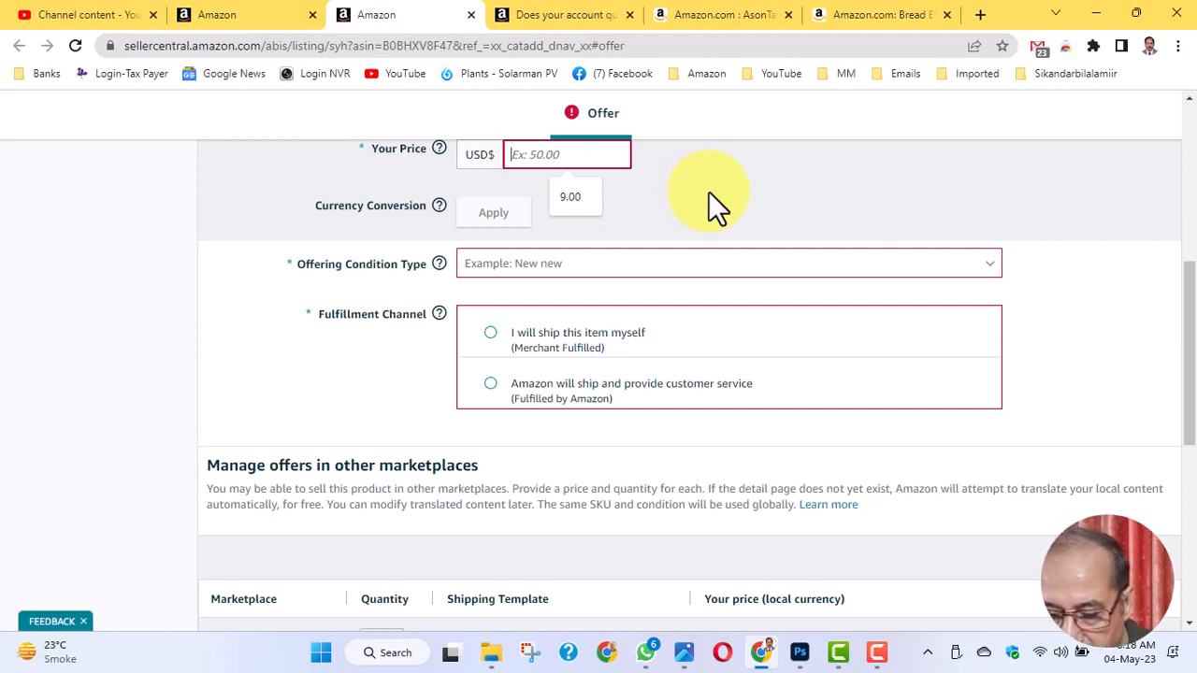
{"action": "type", "text": "9"}
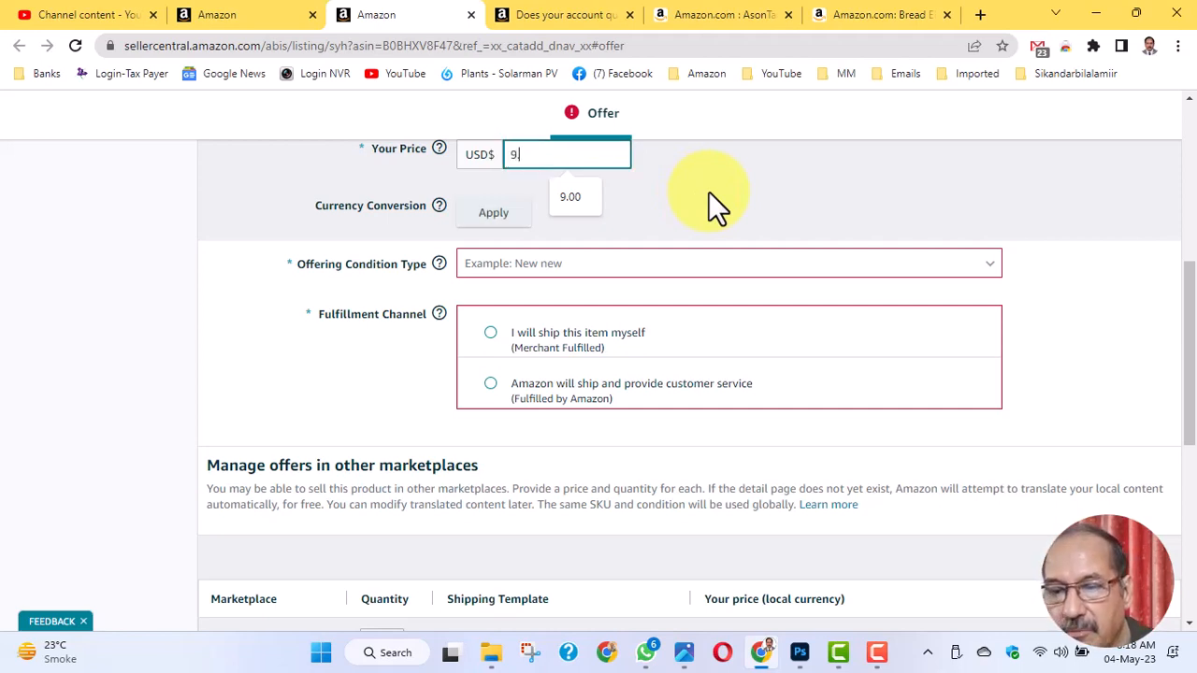
{"action": "type", "text": ".50"}
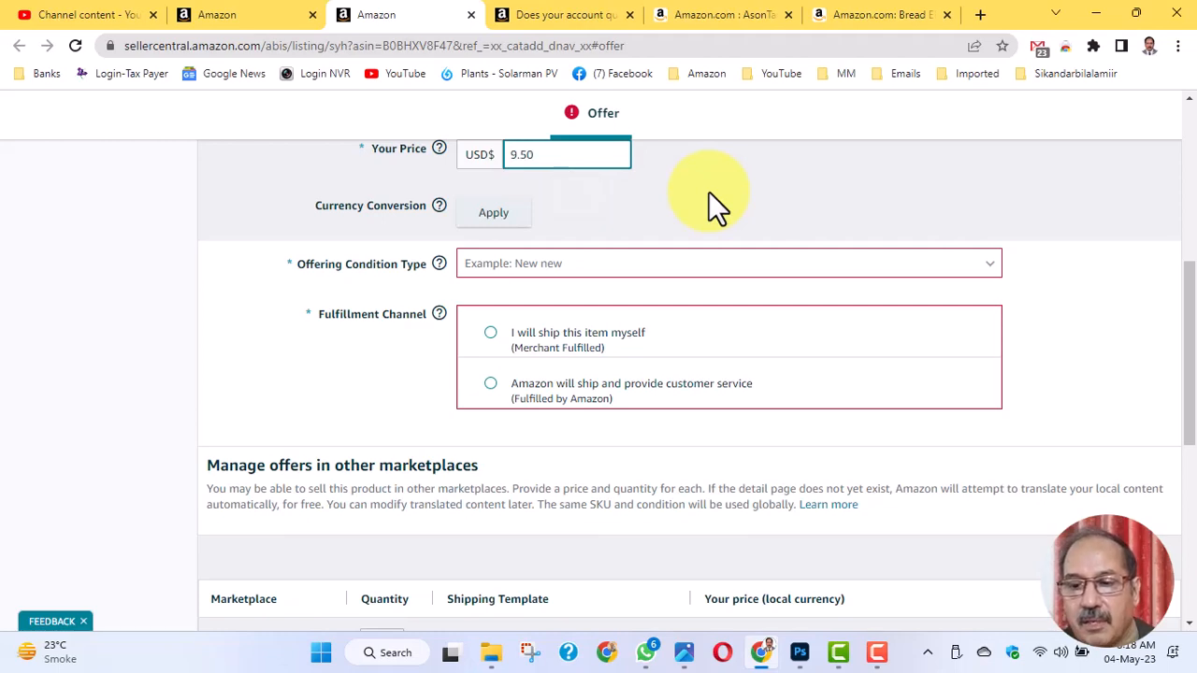
{"action": "left_click", "coordinate": [492, 215]}
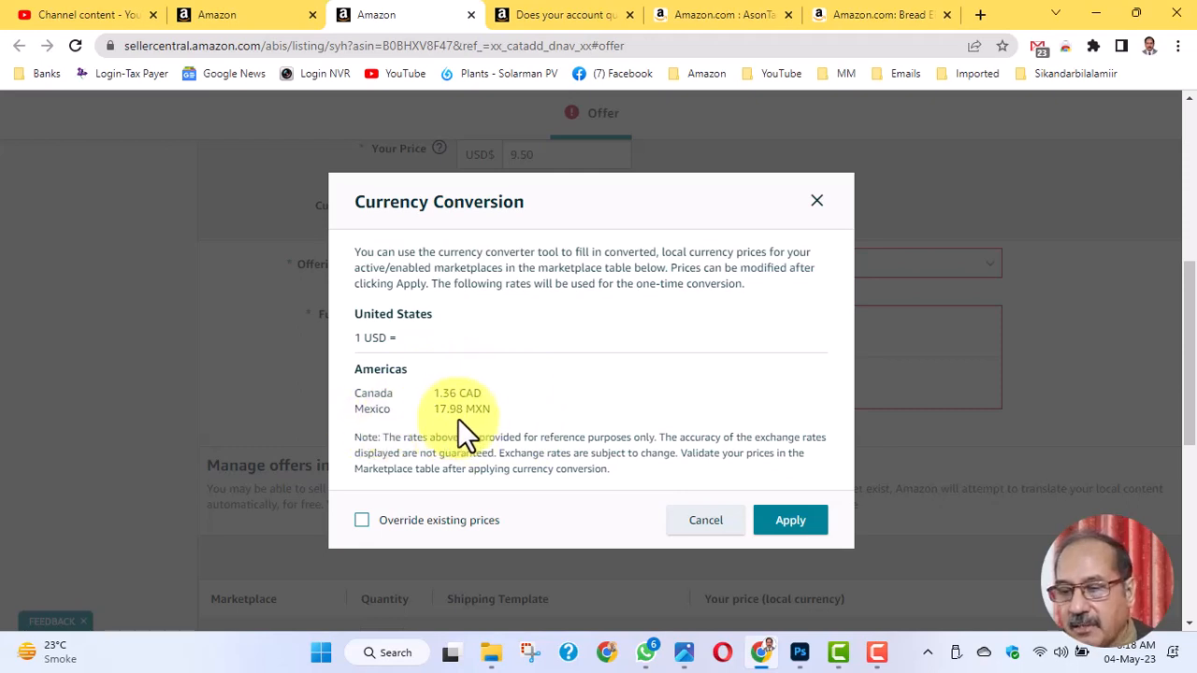
{"action": "left_click", "coordinate": [790, 521]}
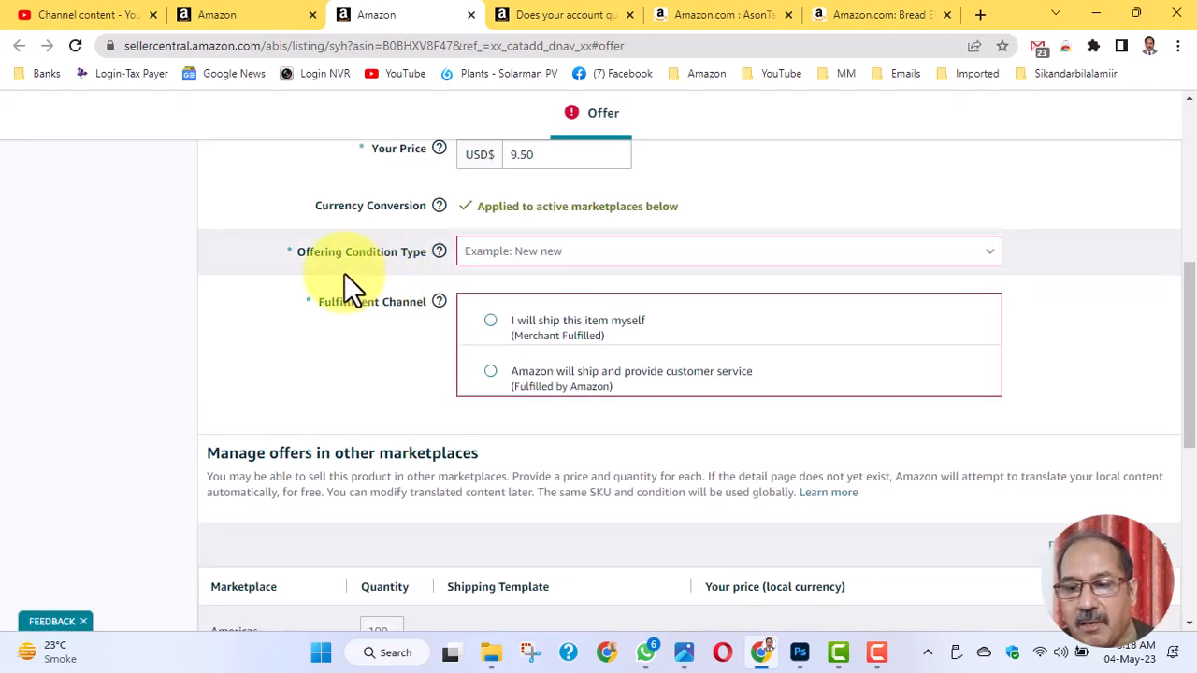
Step: Set the offering condition type to New and choose fulfillment by Amazon, with Amazon shipping and providing customer service
{"action": "left_click", "coordinate": [549, 268]}
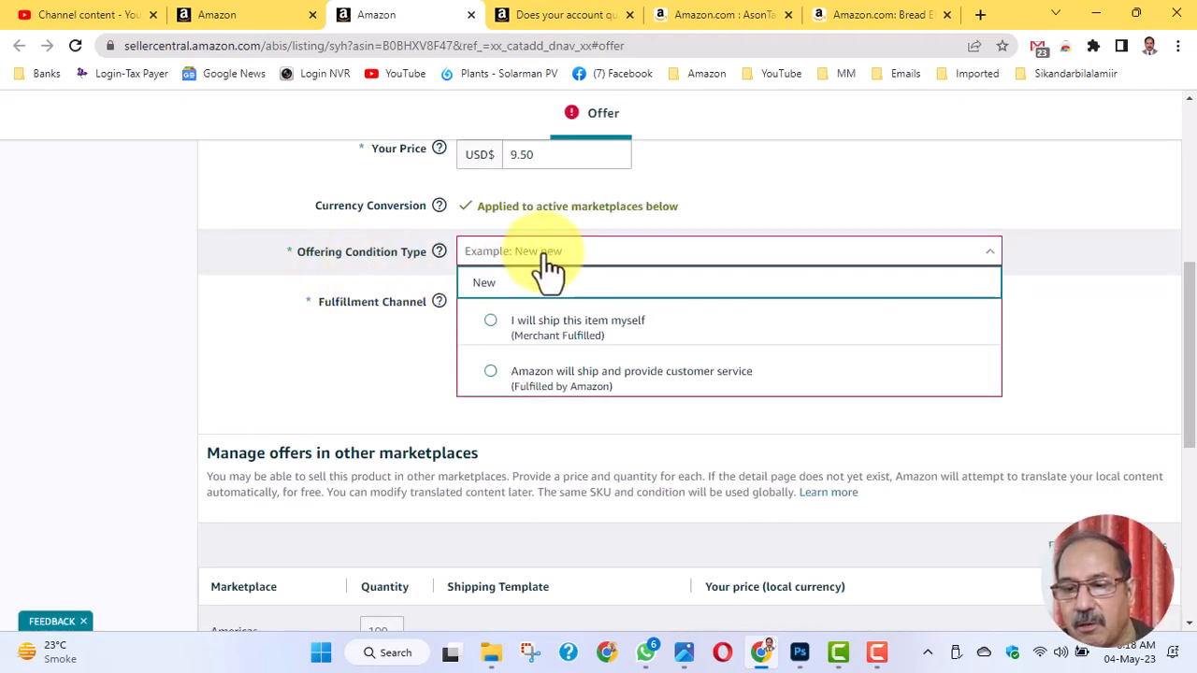
{"action": "left_click", "coordinate": [488, 288]}
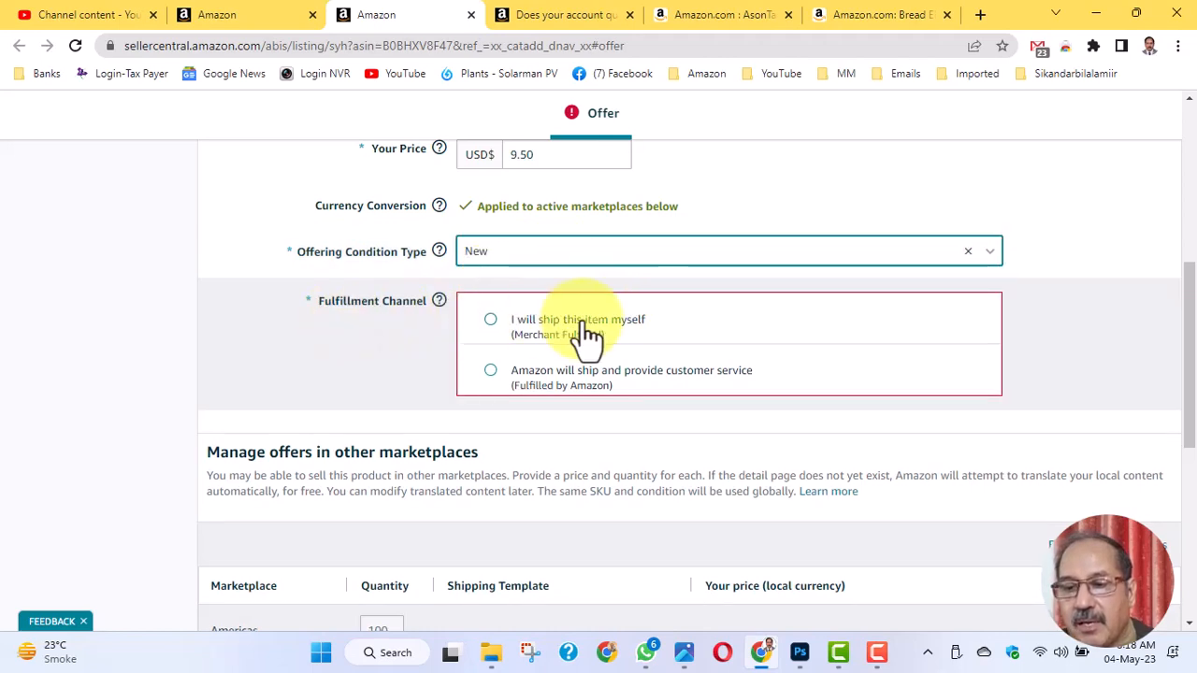
{"action": "scroll", "coordinate": [979, 346], "scroll_direction": "down", "scroll_amount": 1}
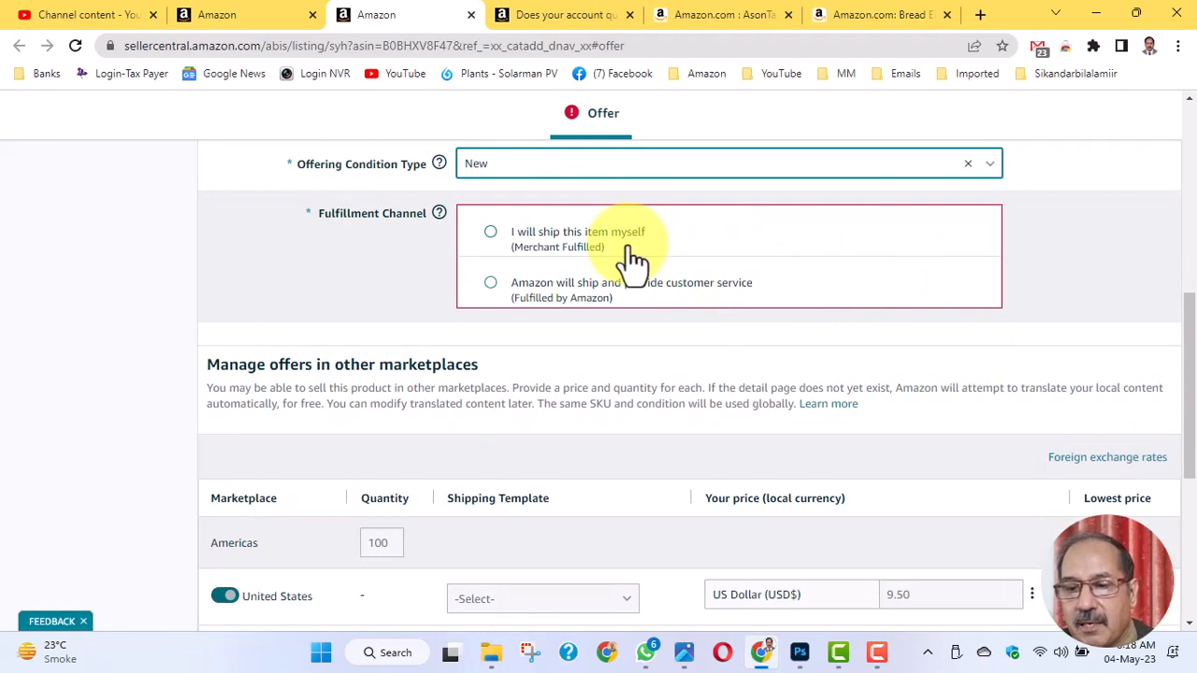
{"action": "left_click", "coordinate": [490, 285]}
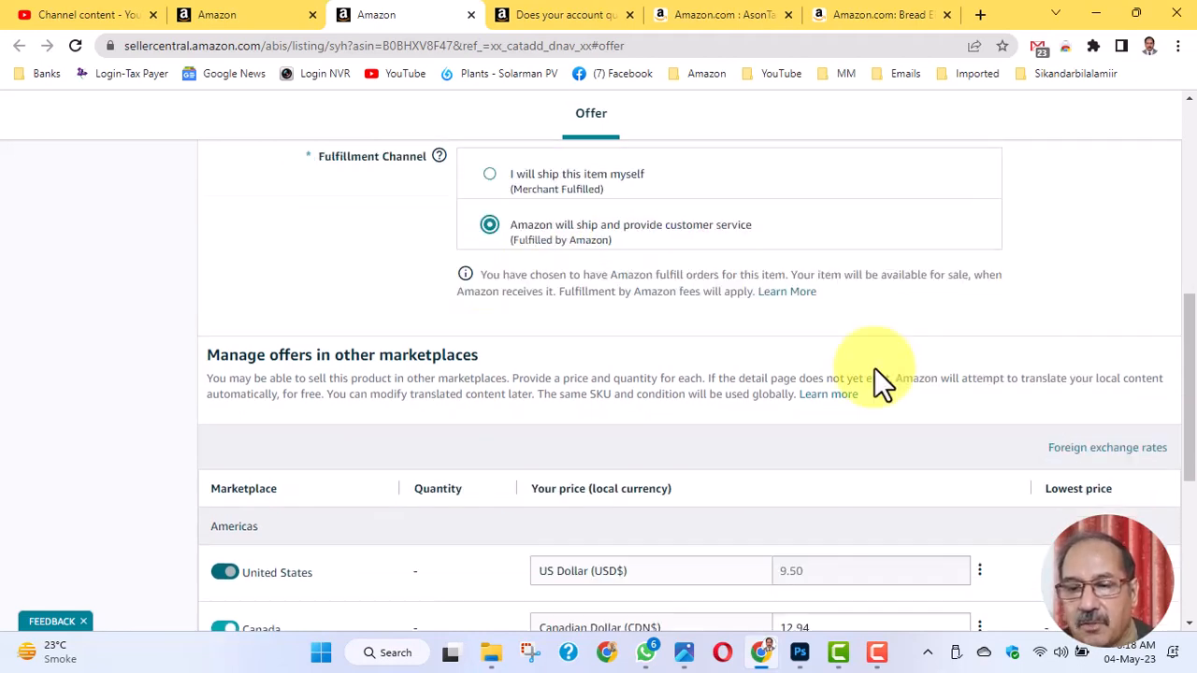
Step: Clear the Canadian Dollar and Mexican Peso prices and disable the offers in the Canada and Mexico marketplaces
{"action": "scroll", "coordinate": [871, 366], "scroll_direction": "down", "scroll_amount": 2}
{"action": "scroll", "coordinate": [871, 366], "scroll_direction": "up", "scroll_amount": 2}
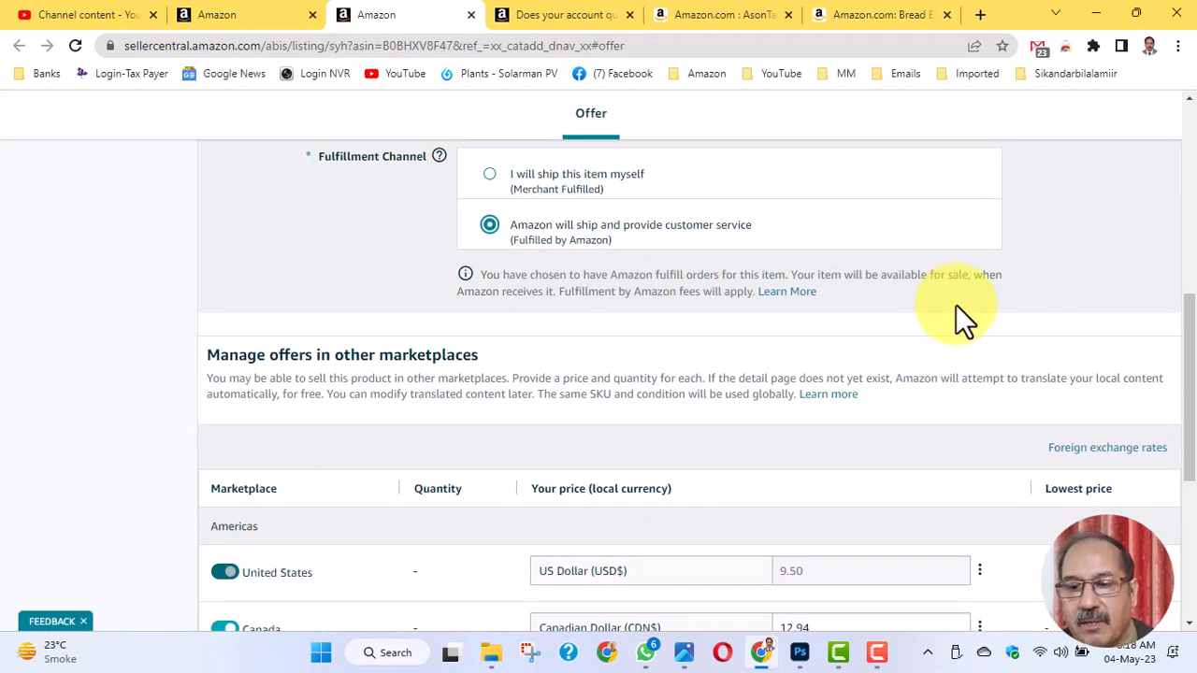
{"action": "scroll", "coordinate": [955, 305], "scroll_direction": "down", "scroll_amount": 2}
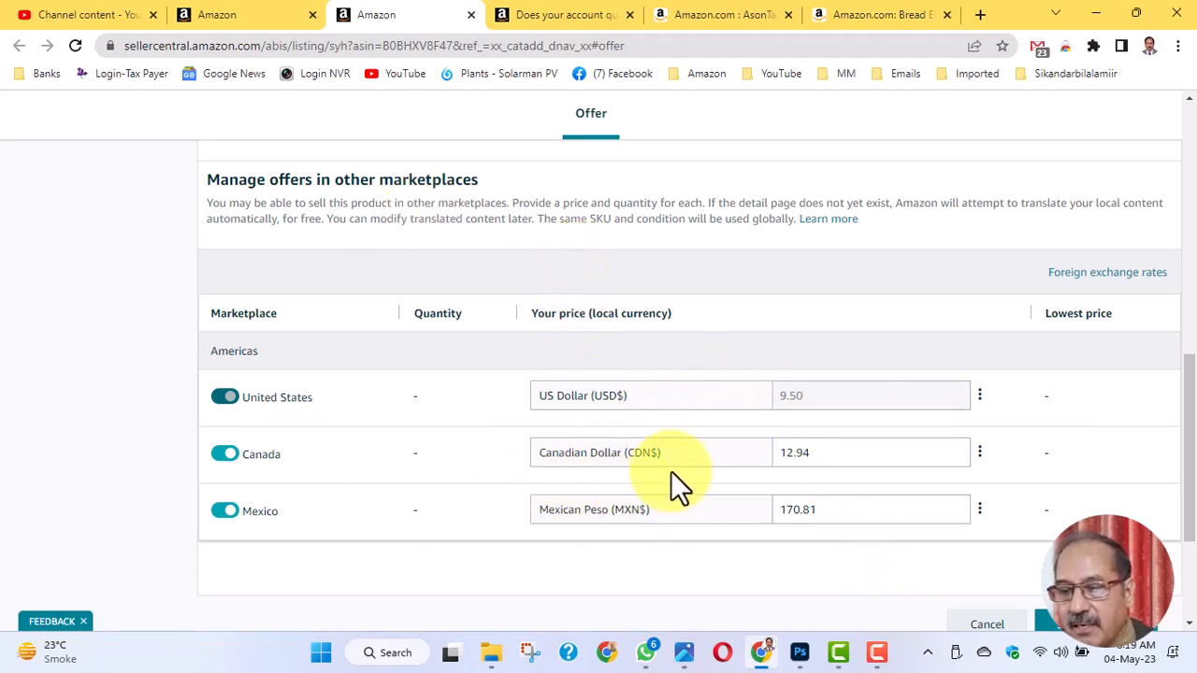
{"action": "left_click", "coordinate": [832, 468]}
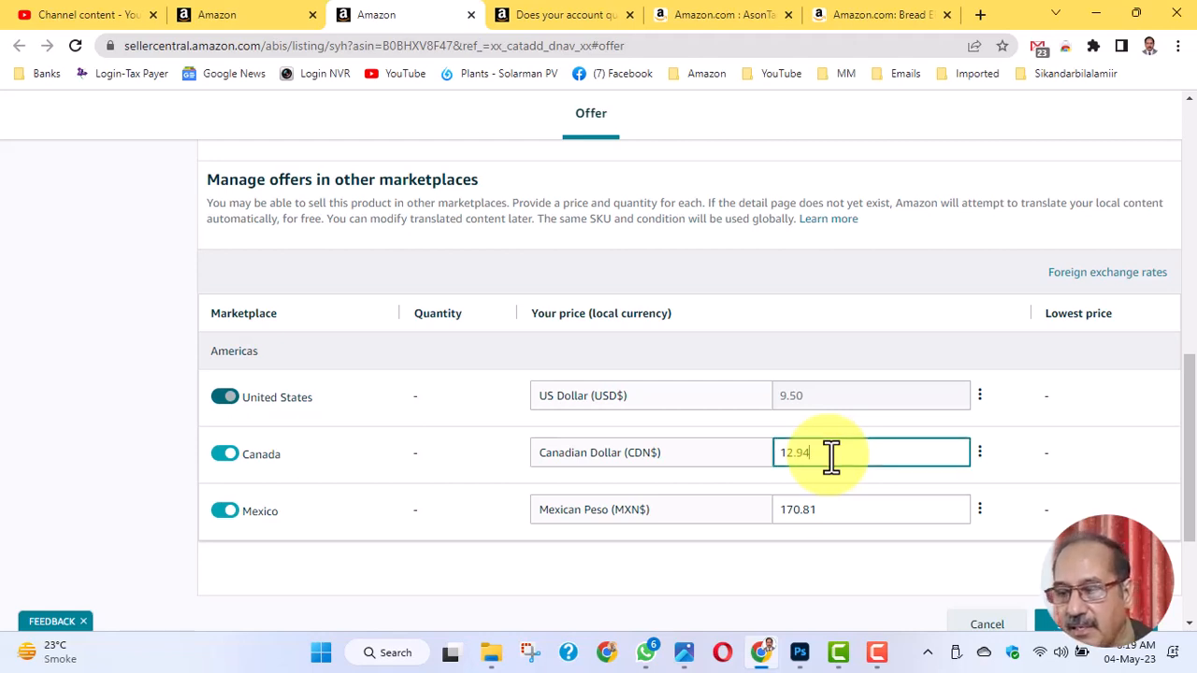
{"action": "left_click_drag", "start_coordinate": [831, 455], "coordinate": [775, 455]}
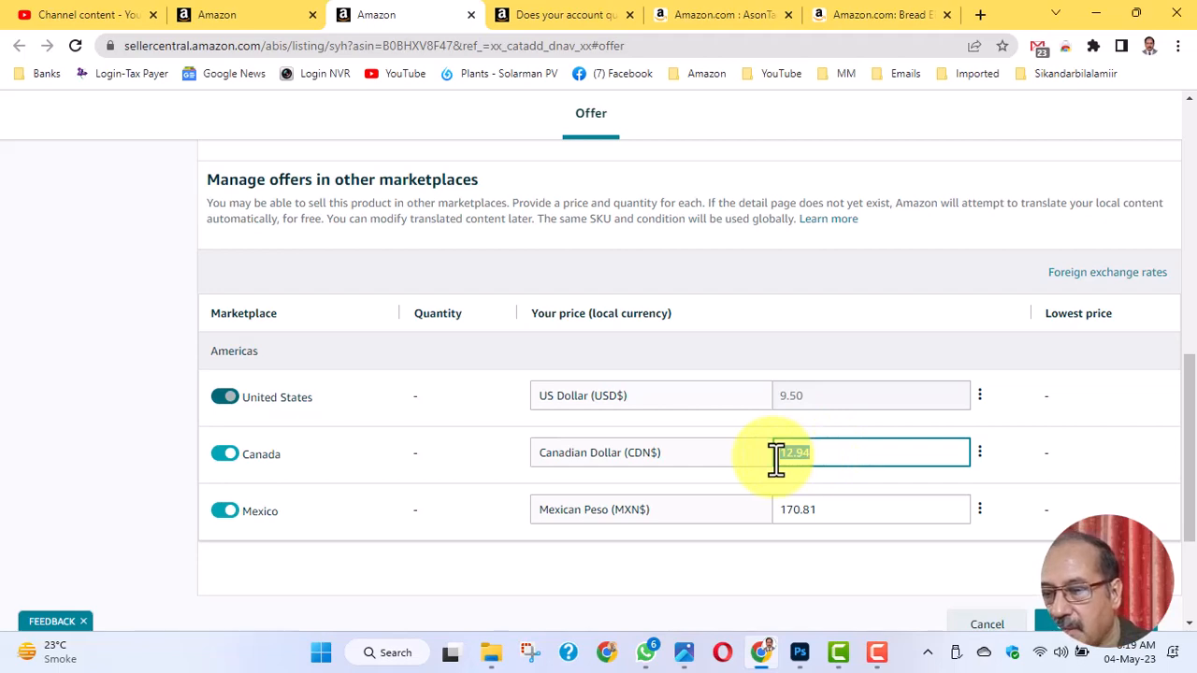
{"action": "key", "text": "BackSpace"}
{"action": "left_click_drag", "start_coordinate": [845, 508], "coordinate": [769, 508]}
{"action": "key", "text": "BackSpace"}
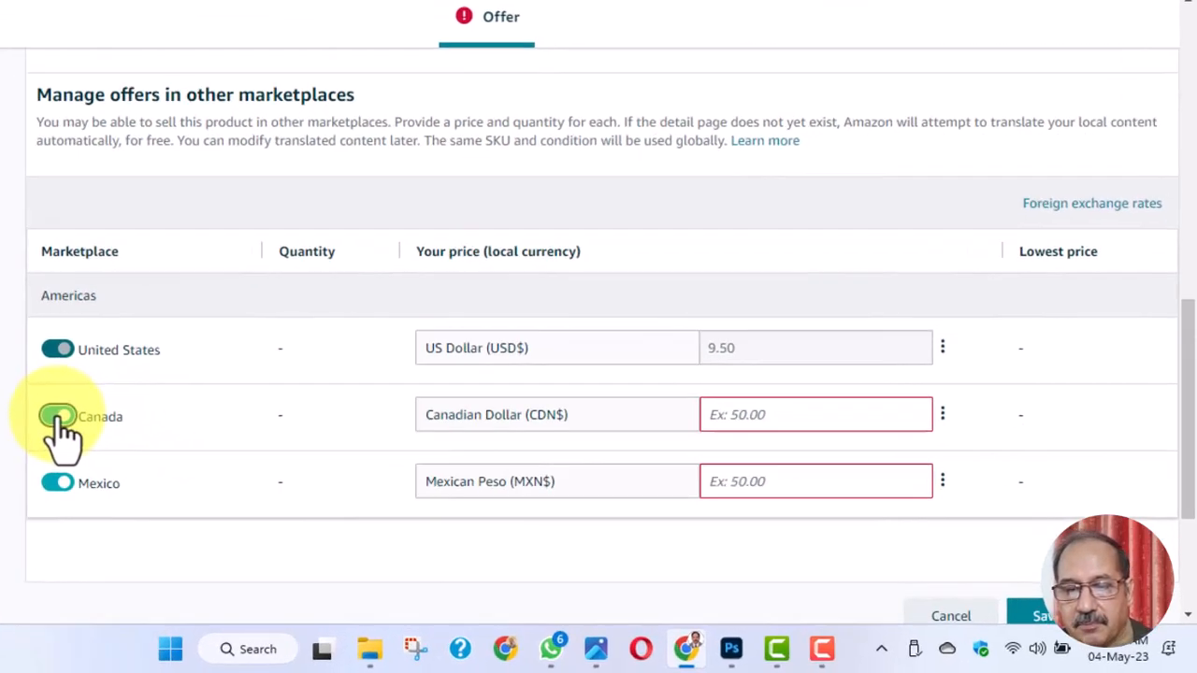
{"action": "left_click", "coordinate": [58, 416]}
{"action": "left_click", "coordinate": [57, 482]}
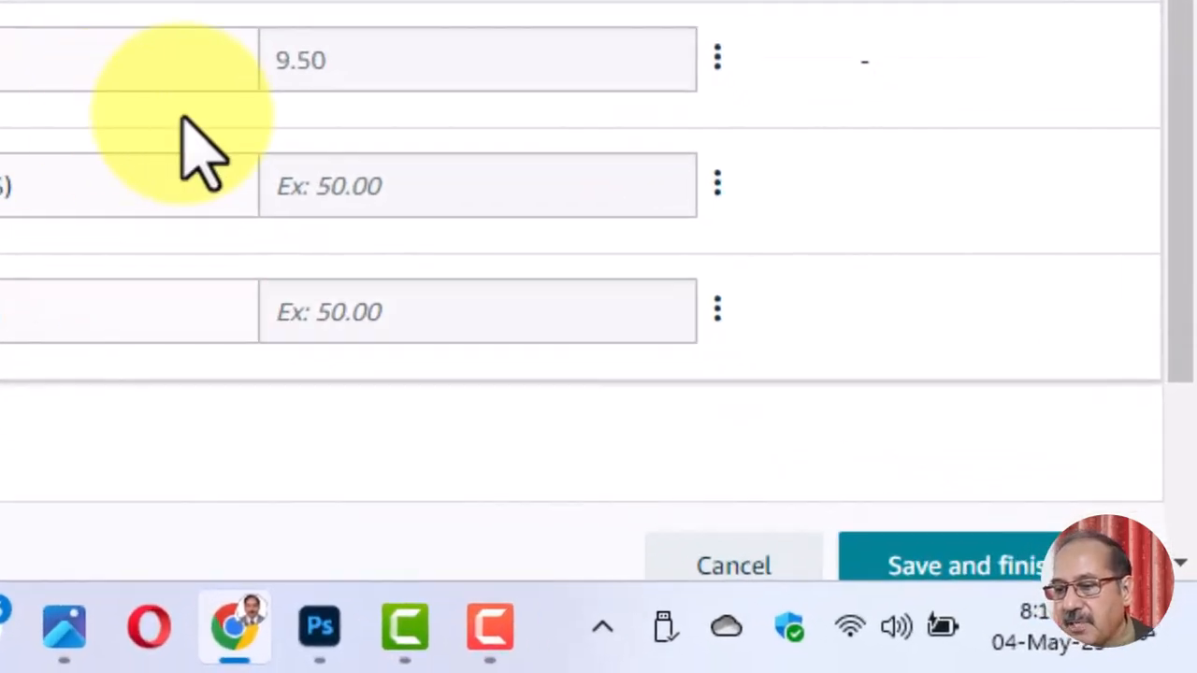
Step: Save and finish the shoelaces offer and view the options for listing it as FBA
{"action": "scroll", "coordinate": [201, 149], "scroll_direction": "down", "scroll_amount": 4}
{"action": "left_click", "coordinate": [955, 196]}
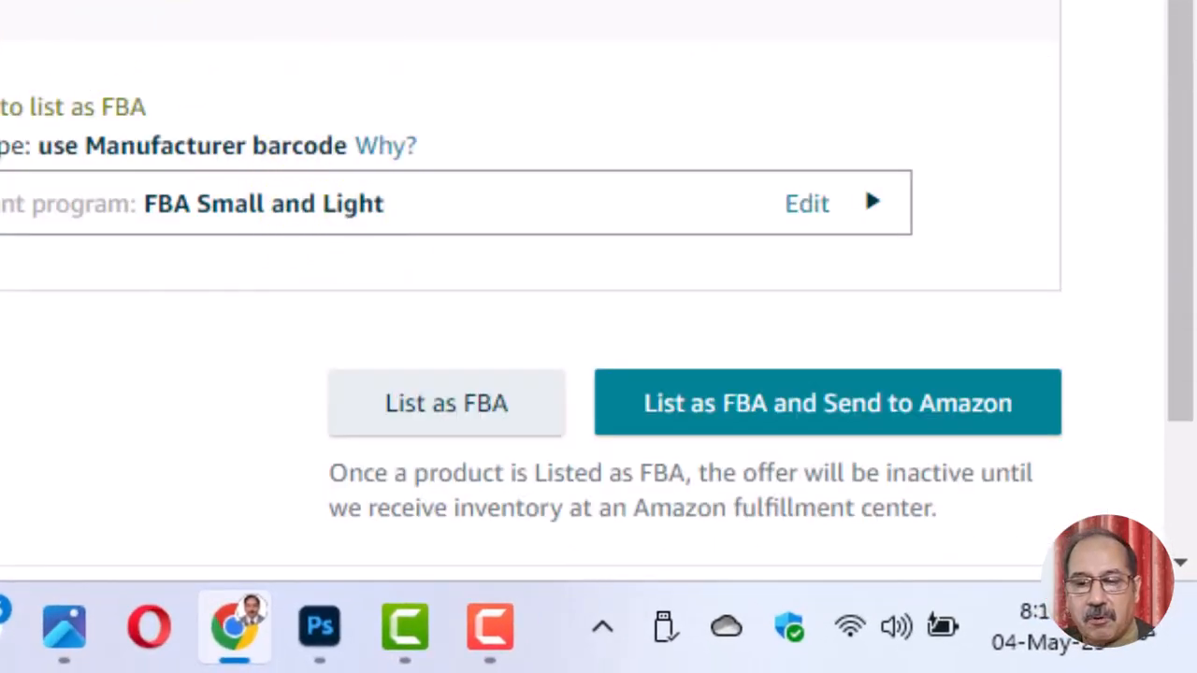
{"action": "scroll", "coordinate": [598, 281], "scroll_direction": "down", "scroll_amount": 2}
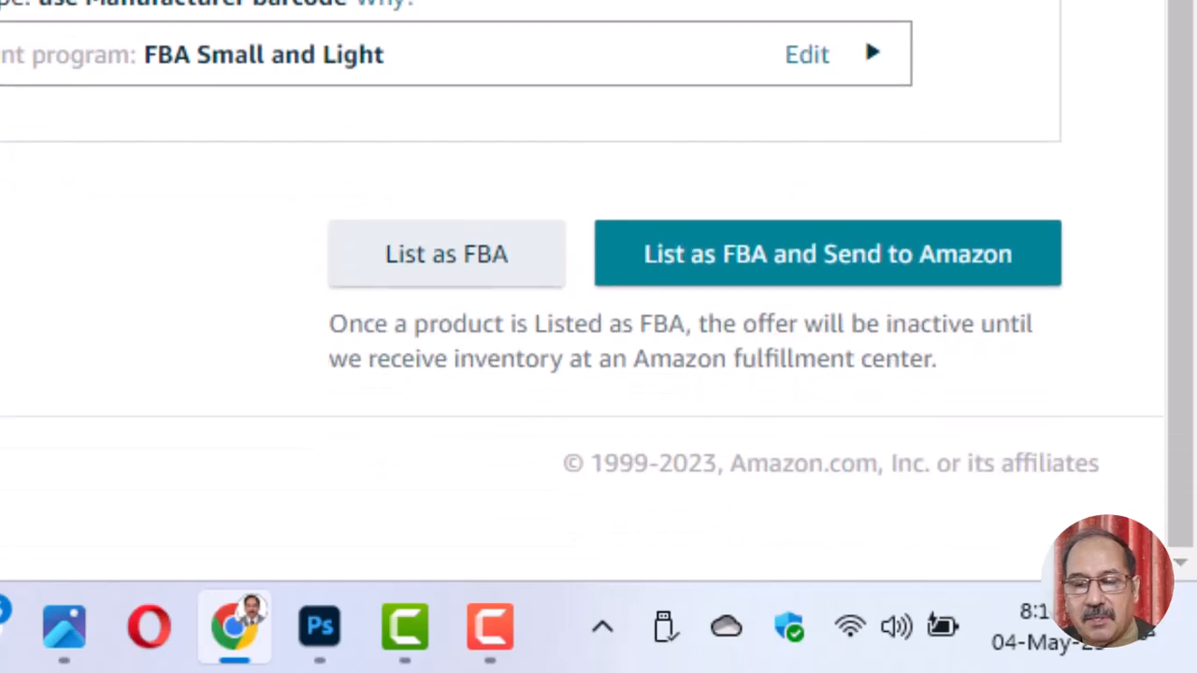